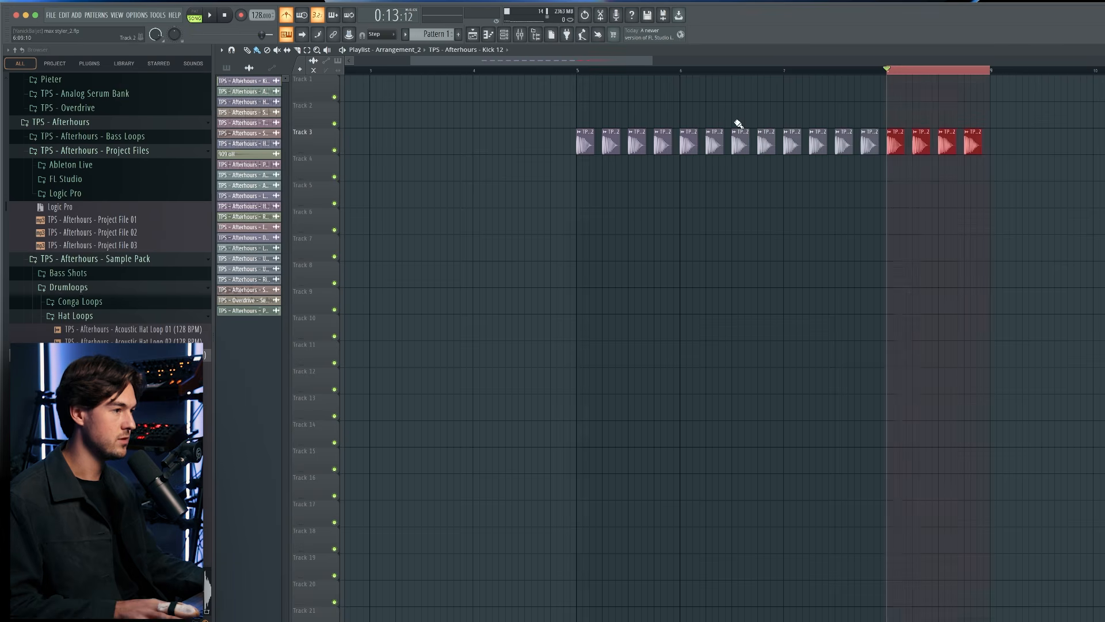
Play back the kick pattern on track 3 starting from bar 5.
drag(875, 73, 578, 78)
key(space)
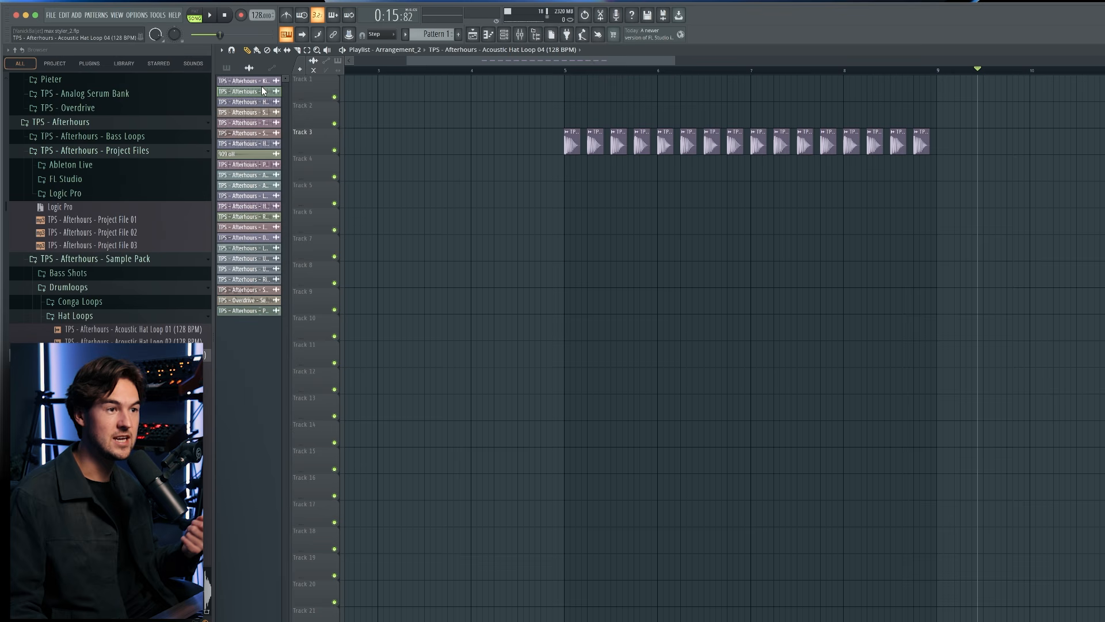
Place the Acoustic Hat Loop 04 clip on track 4 at bar 5 and audition the track soloed.
drag(261, 91, 562, 166)
right_click(558, 155)
scroll(619, 167, up, 2)
right_click(504, 207)
right_click(335, 176)
key(space)
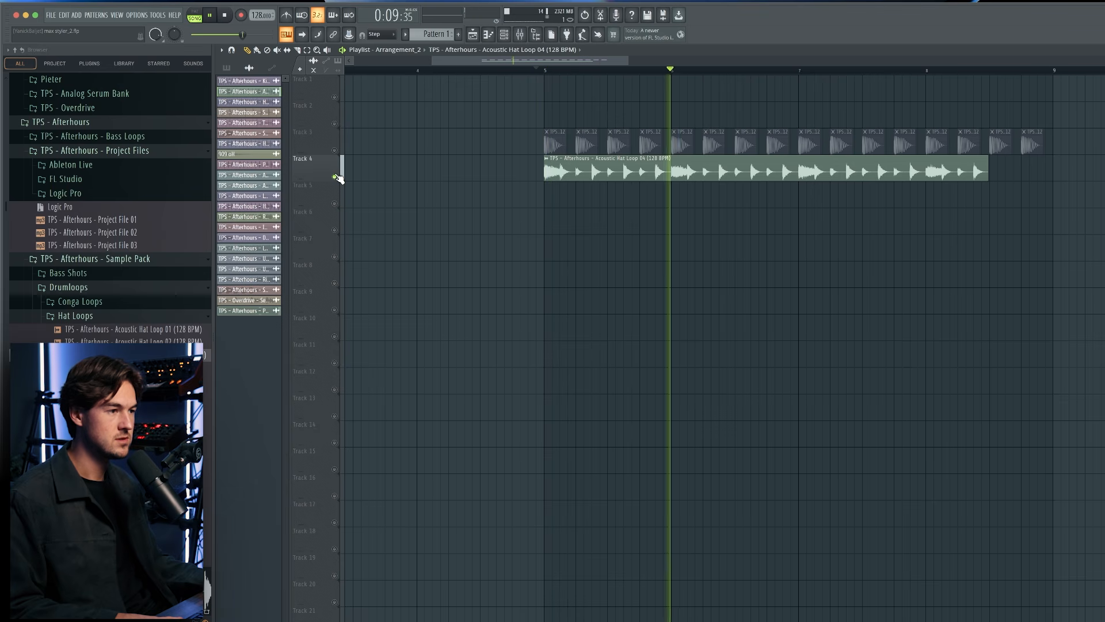
right_click(336, 176)
key(space)
Slice the Acoustic Hat Loop 04 clip on track 4, repeat its opening slice, and delete the leftover pieces.
drag(546, 173, 575, 172)
click(298, 51)
scroll(620, 173, up, 3)
key(space)
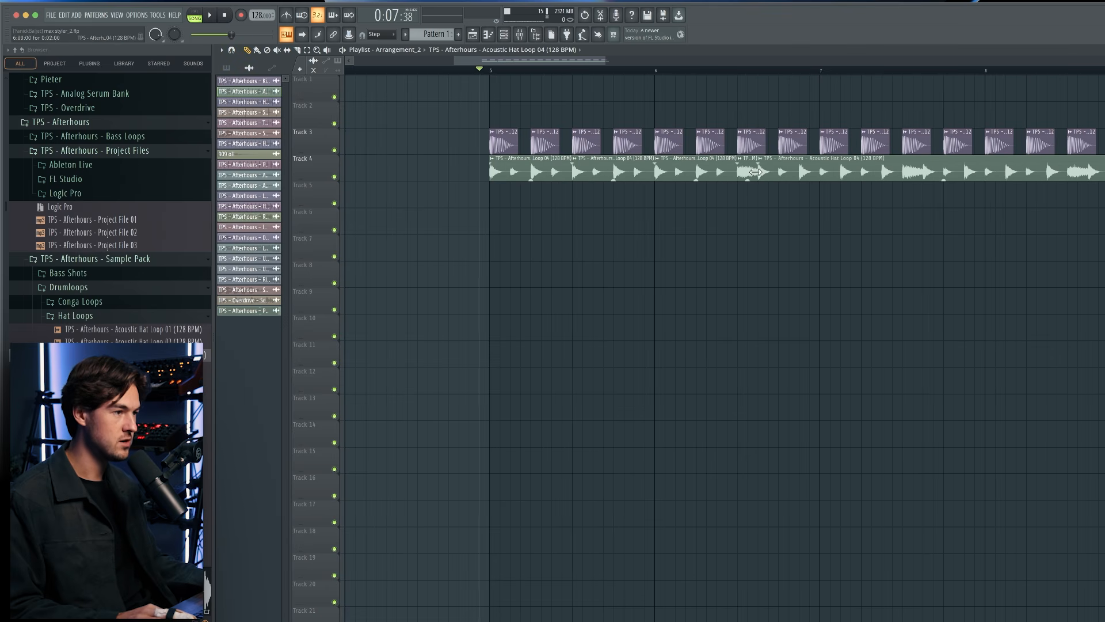
drag(756, 171, 821, 182)
key(space)
right_click(767, 167)
right_click(865, 174)
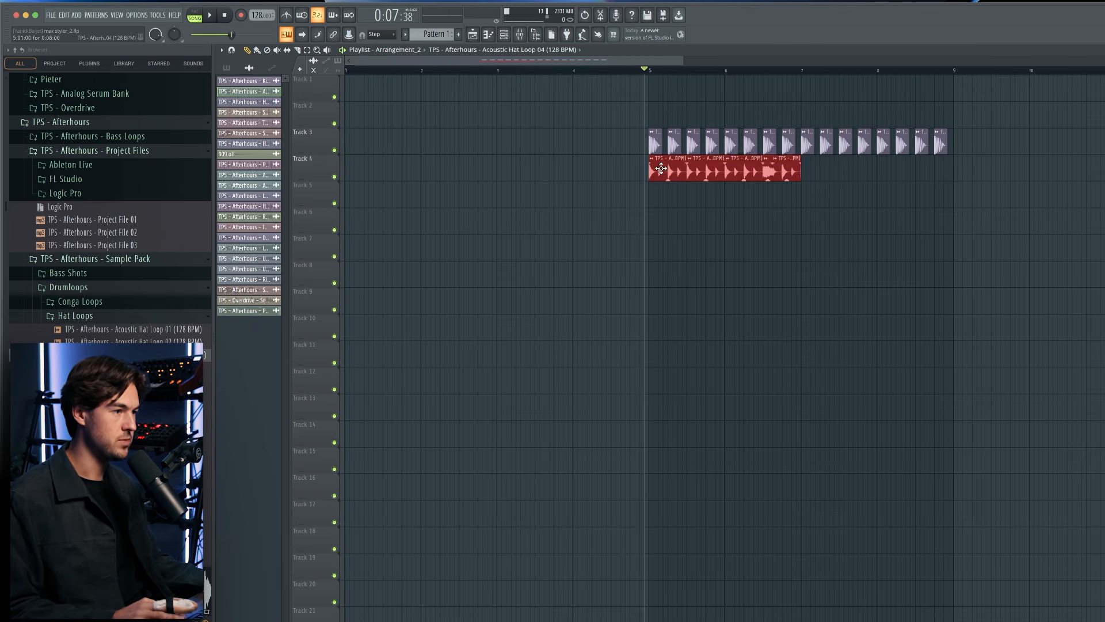
Duplicate the edited acoustic hat slices on track 4 to fill the section up to bar 9.
key(space)
drag(661, 168, 808, 173)
super+click(791, 222)
scroll(791, 224, up, 3)
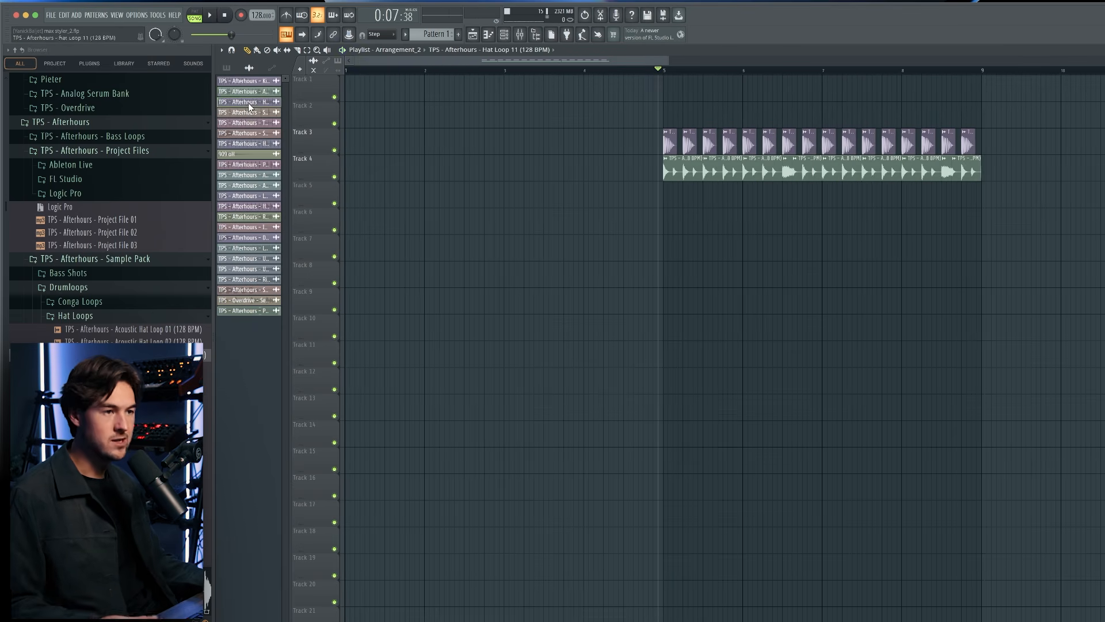
Place the Hat Loop 11 clip on track 5 at bar 5, audition it soloed, and re-enable the other drum tracks.
drag(250, 107, 662, 196)
ctrl+click(335, 204)
scroll(801, 262, up, 2)
key(space)
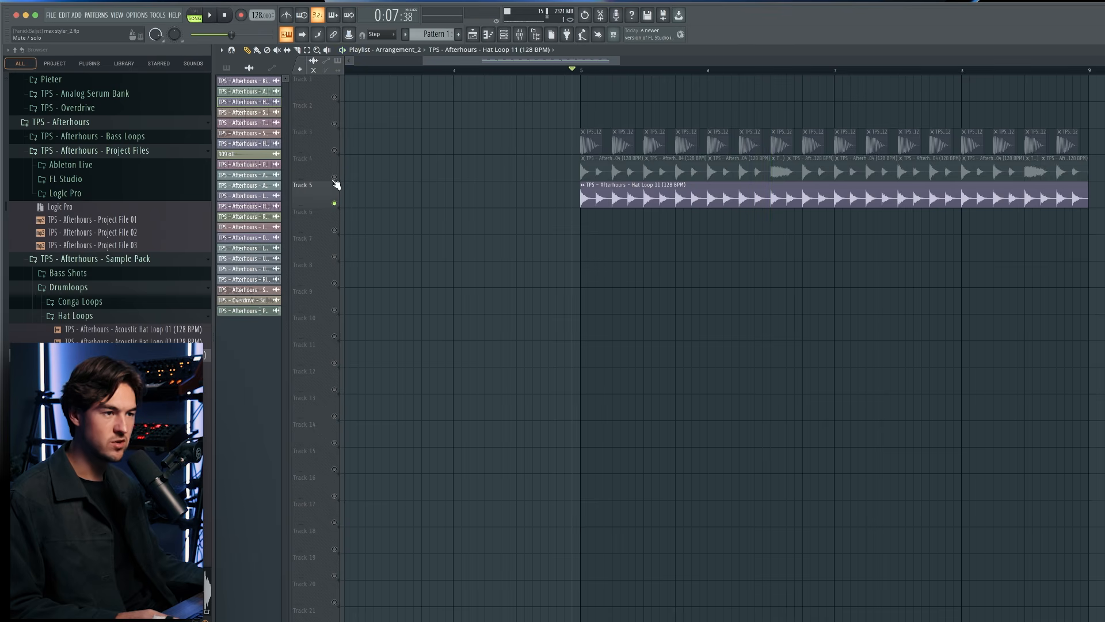
click(334, 176)
click(335, 150)
double_click(624, 202)
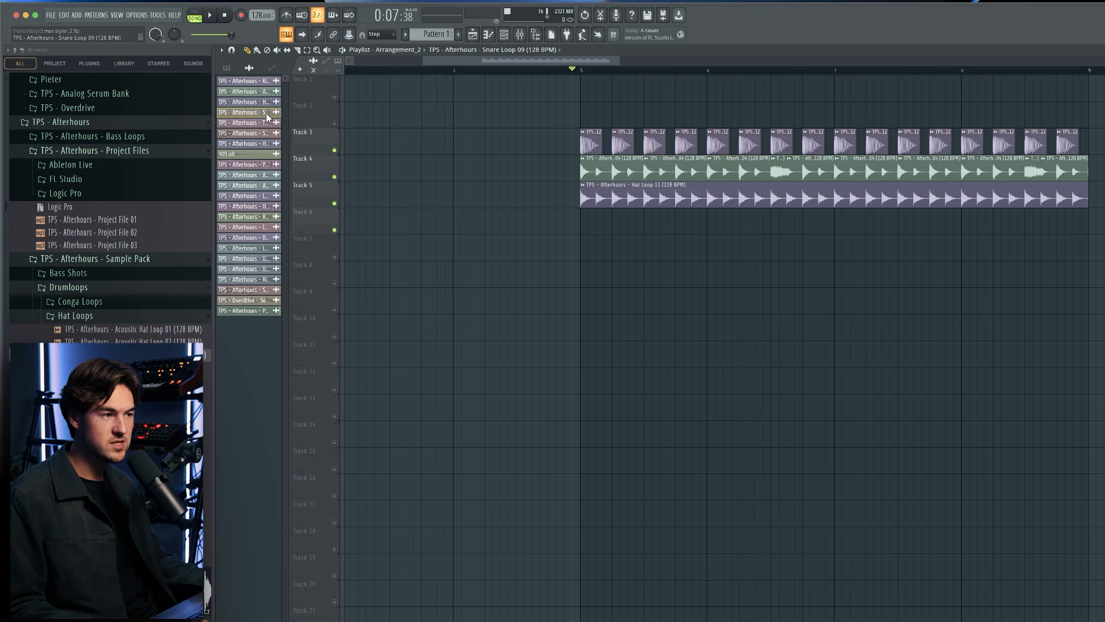
Place the Snare Loop 09 clip on track 6 at bar 5 and check its channel volume during playback.
drag(267, 116, 619, 223)
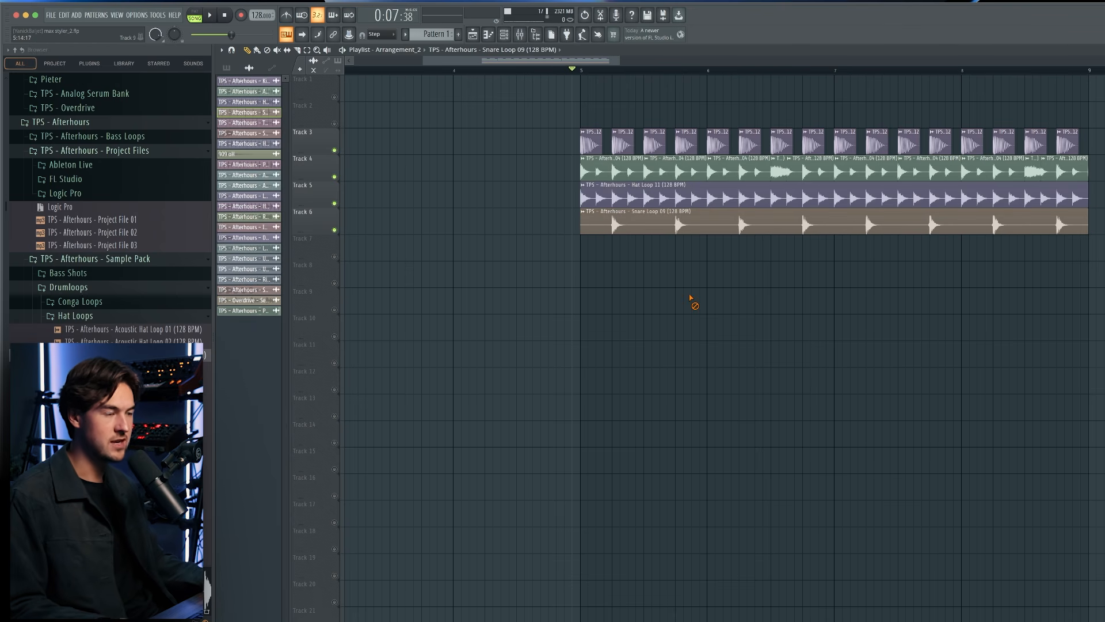
double_click(660, 225)
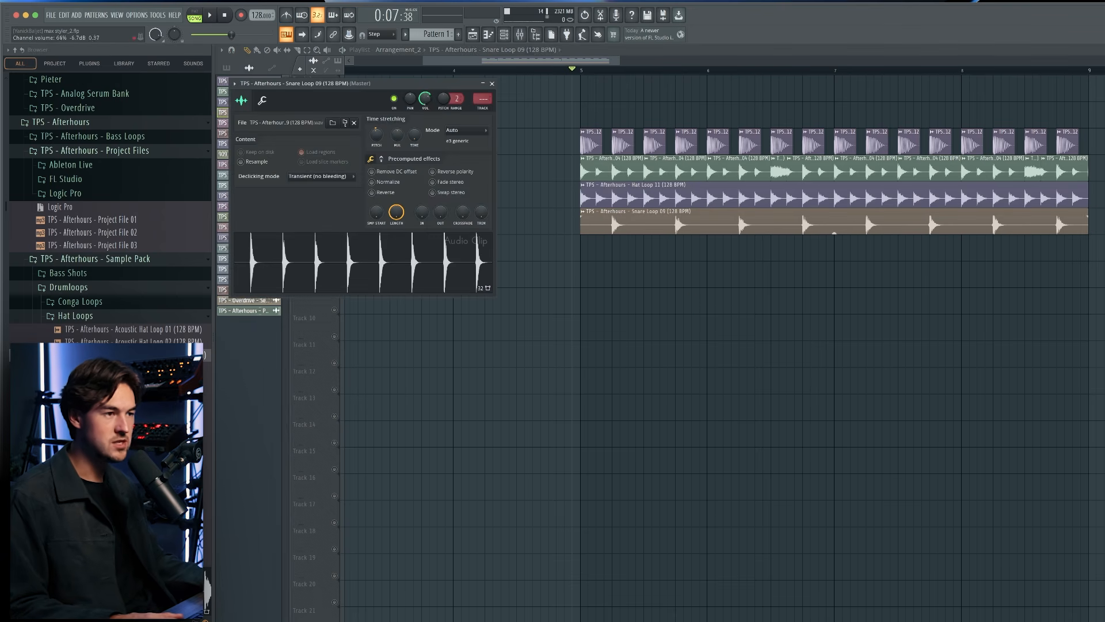
key(Escape)
key(space)
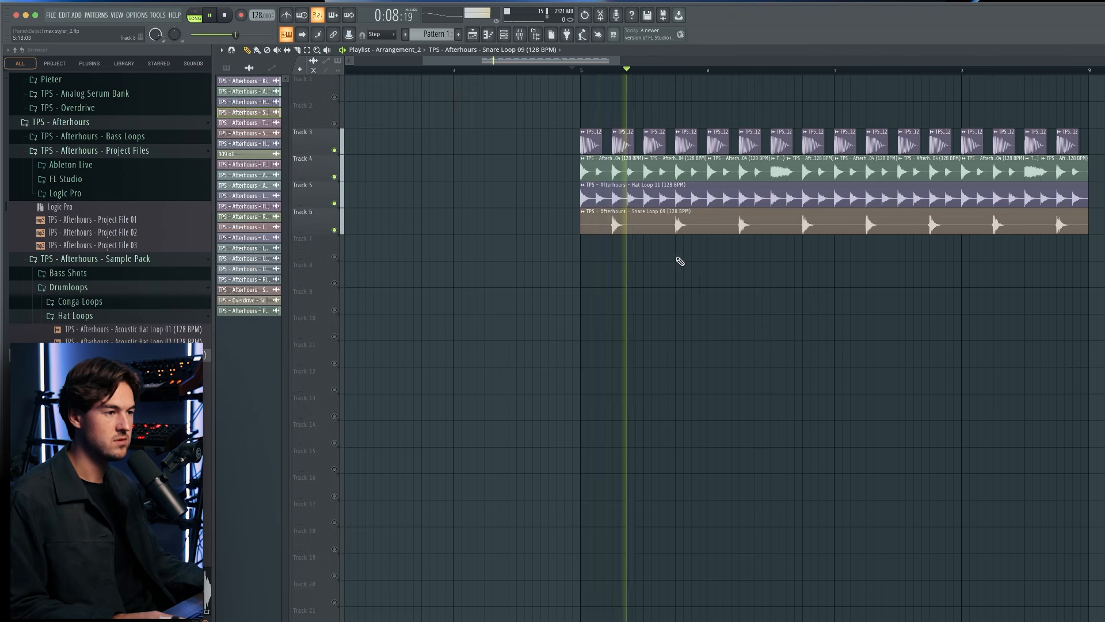
double_click(661, 227)
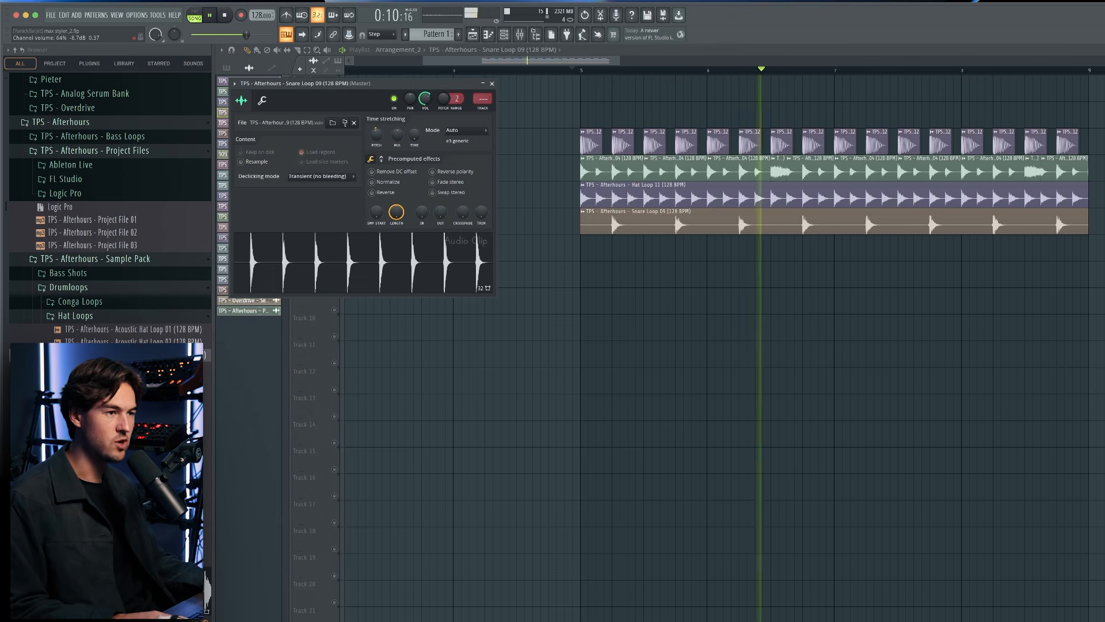
key(Escape)
key(space)
Place the Snare 02 sample on track 7 on beats two and four of bar 5, auditioning the track soloed.
drag(268, 138, 619, 250)
scroll(620, 250, up, 5)
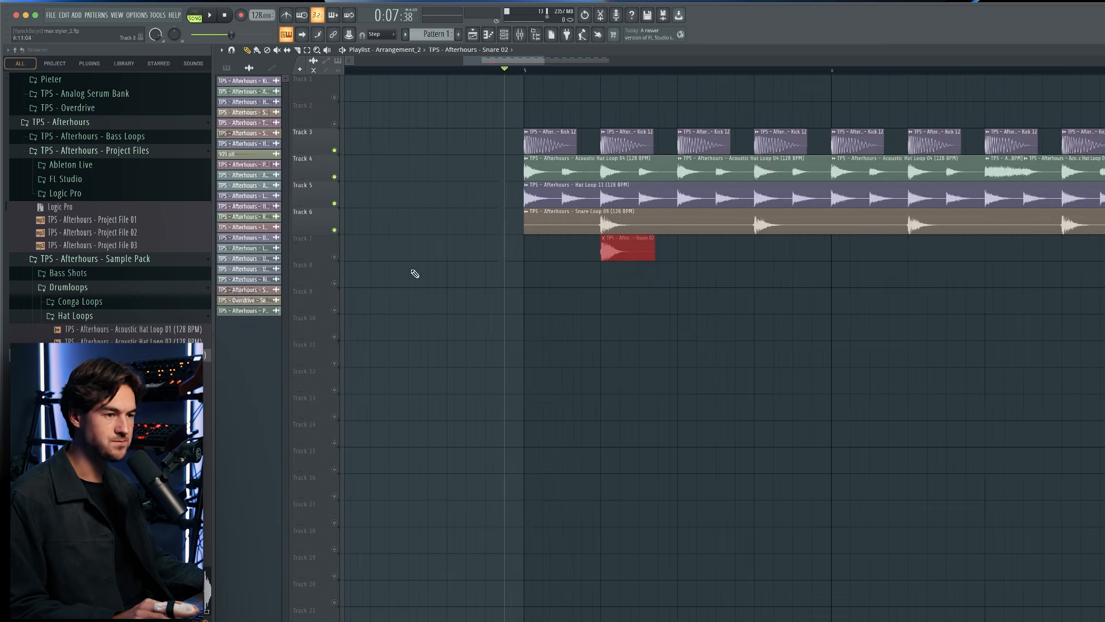
right_click(335, 257)
key(space)
click(774, 254)
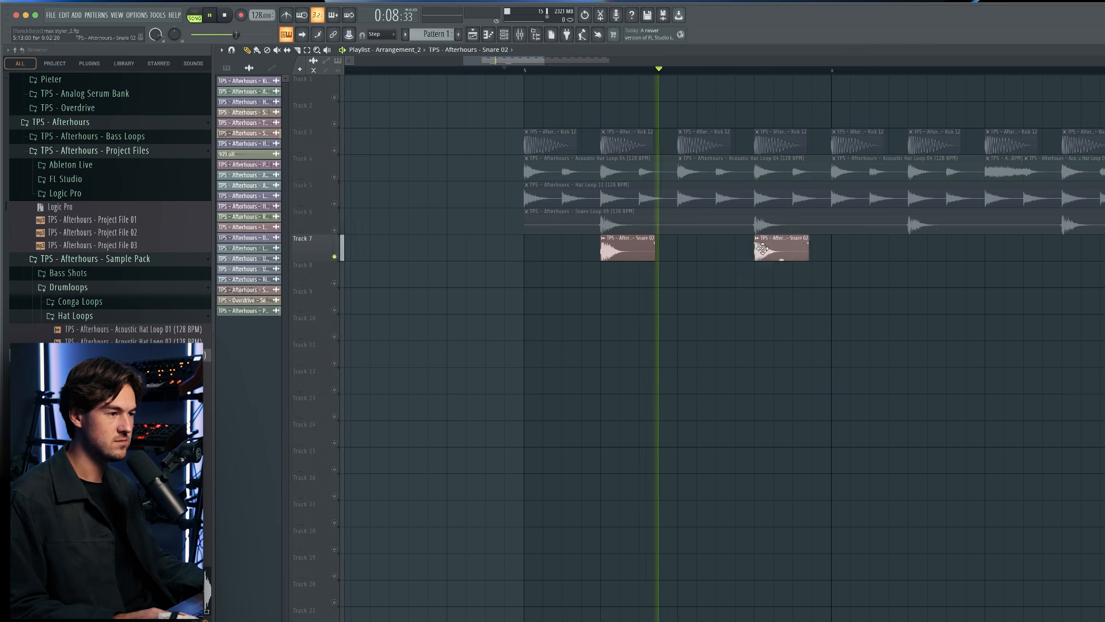
key(space)
Play all drum tracks together and open the channel settings of the Snare 02 clip.
key(space)
right_click(335, 203)
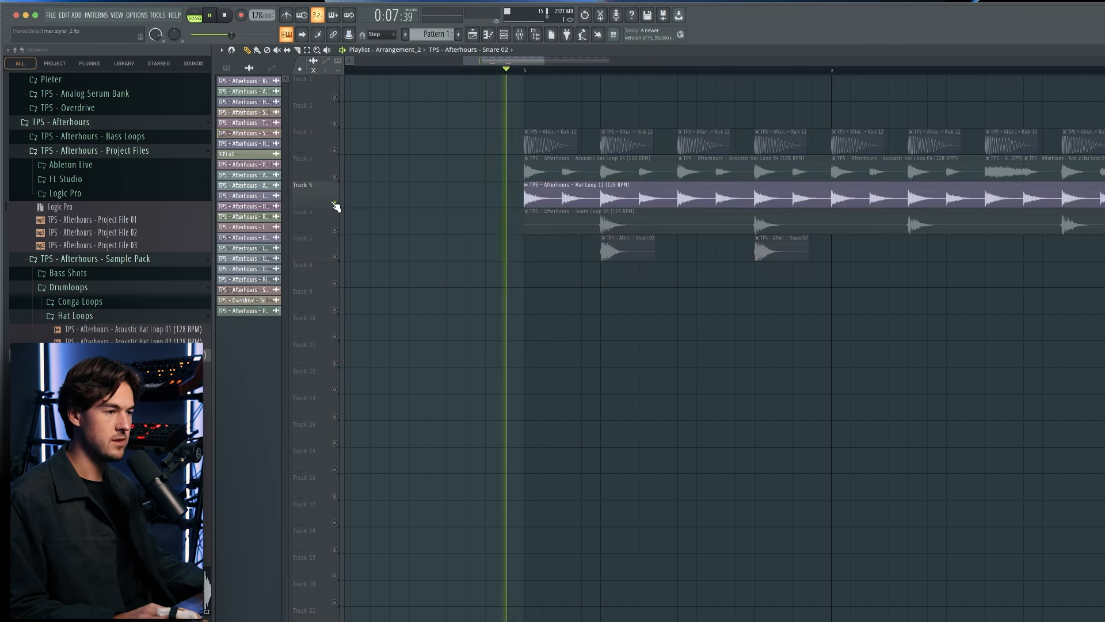
right_click(335, 203)
key(space)
double_click(610, 246)
Duplicate the two Snare 02 hits on track 7 so they repeat up to bar 9.
key(space)
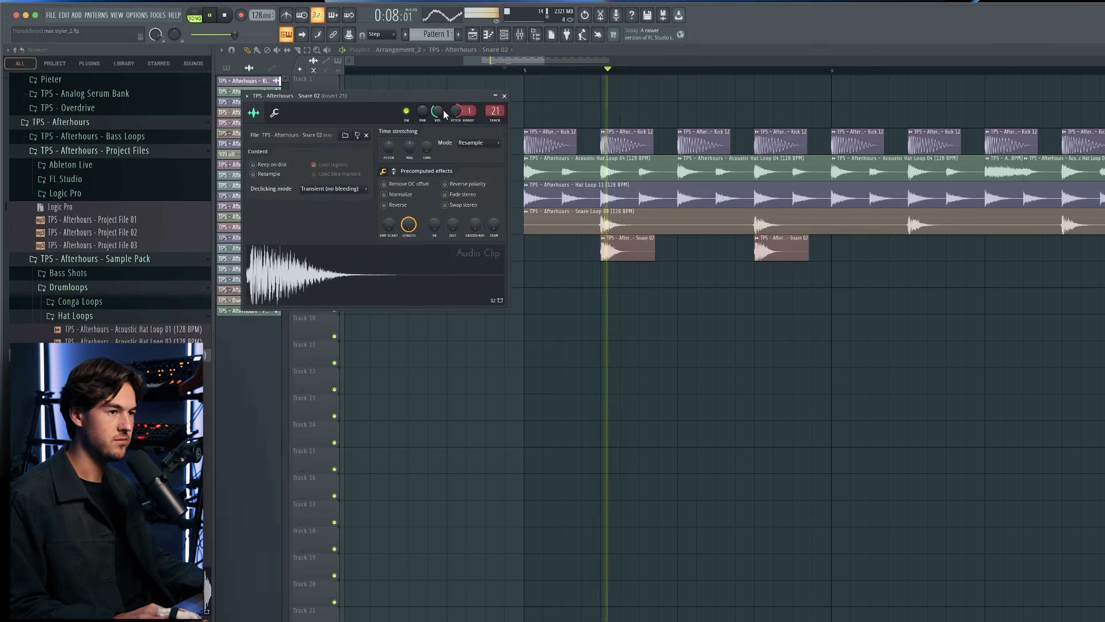
drag(824, 269, 643, 244)
key(space)
key(ctrl+b)
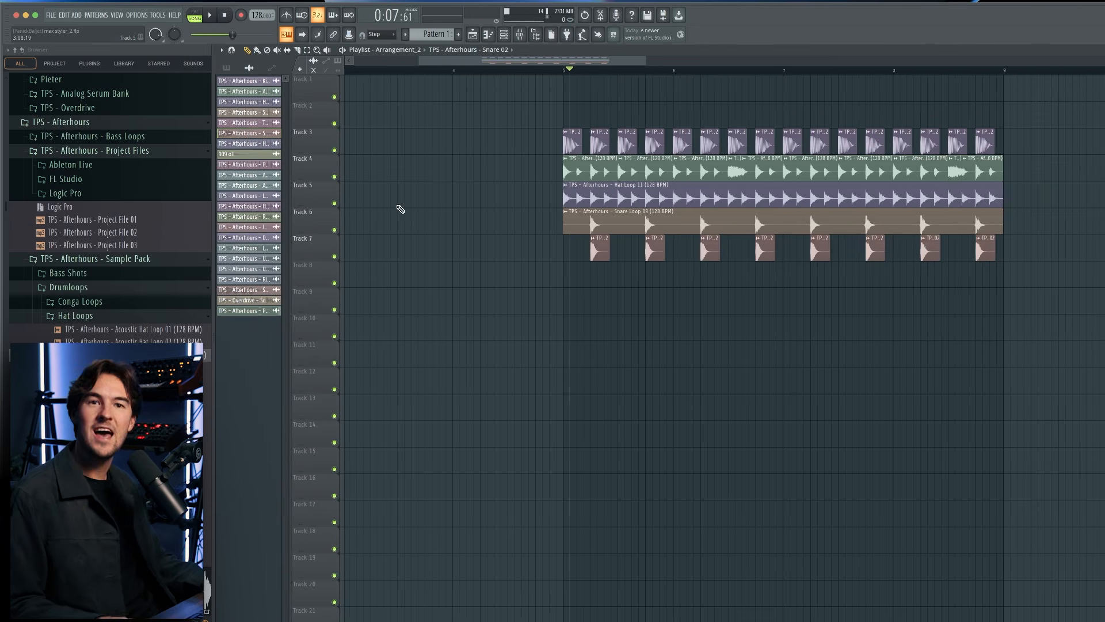
Add ValhallaVintageVerb to the Snare 02 mixer insert 10 and load its Gated Snare preset.
click(522, 37)
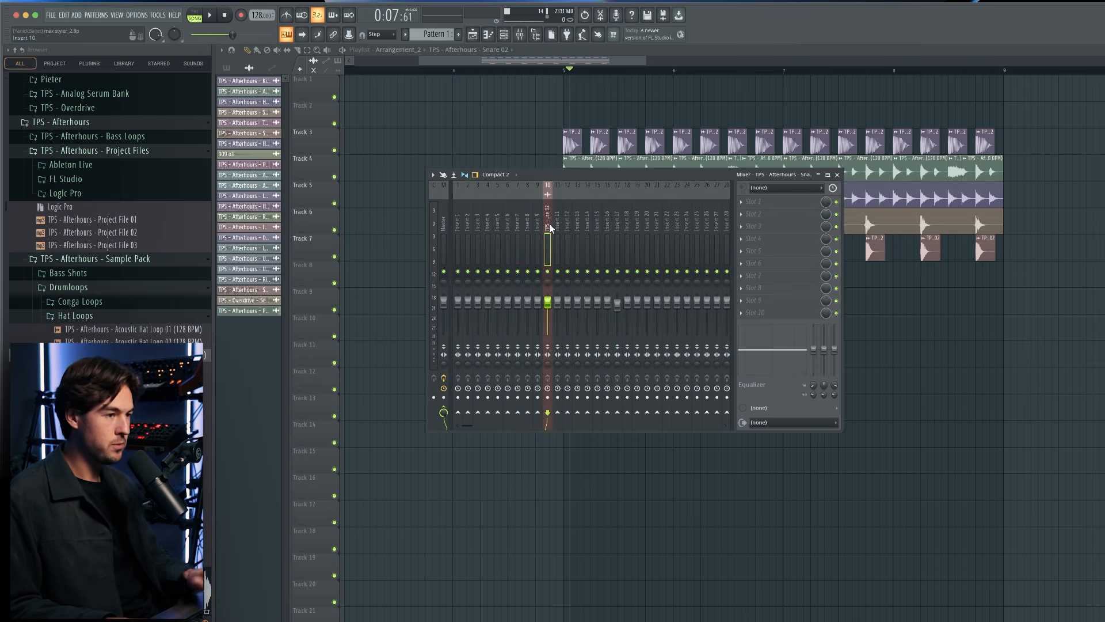
click(782, 236)
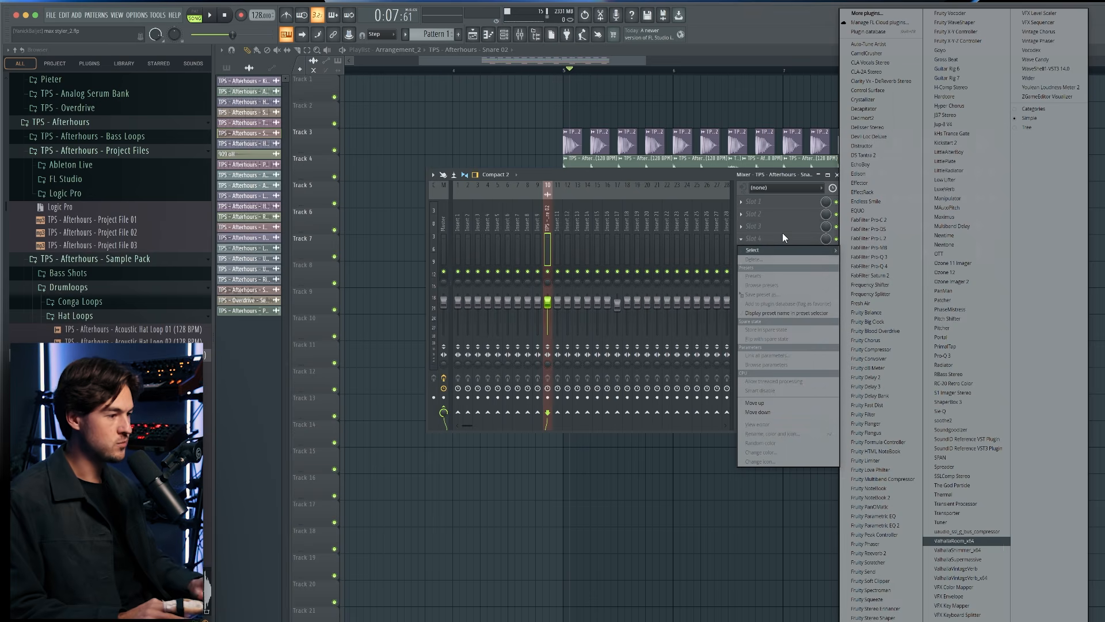
click(985, 569)
click(657, 271)
mouse_move(646, 433)
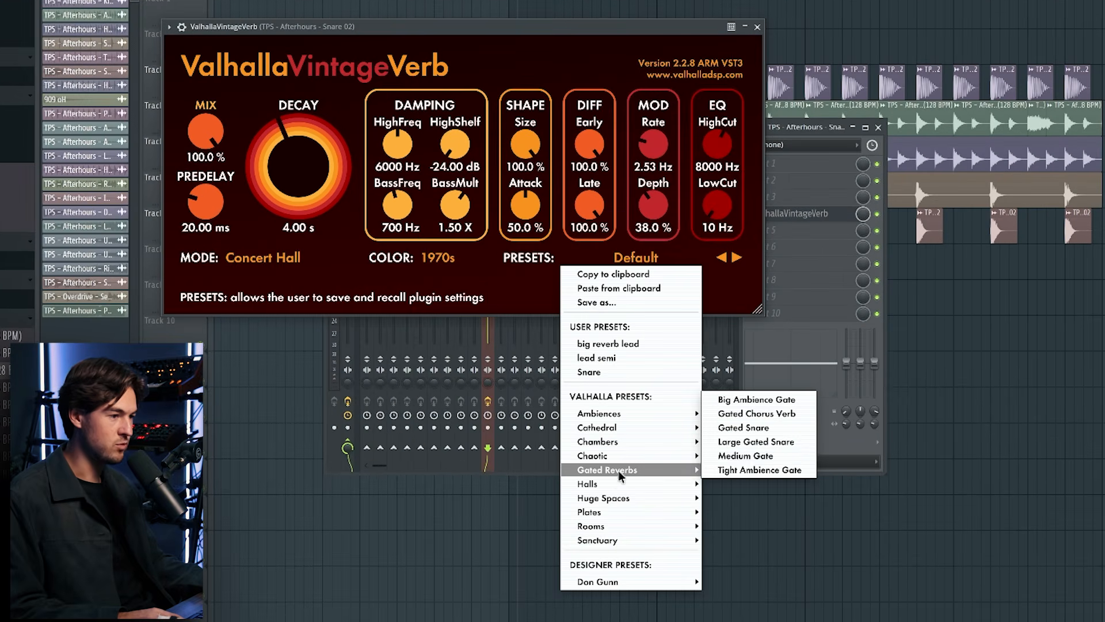
click(761, 430)
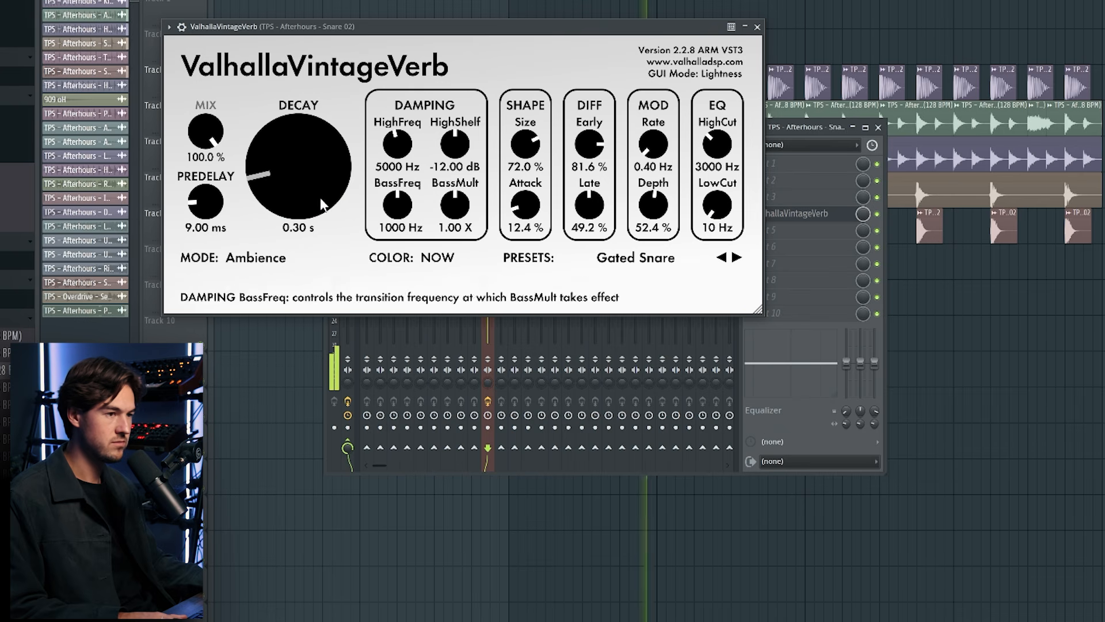
Set the snare reverb's size to 61.4 % and lower its mix during playback.
drag(526, 145, 526, 164)
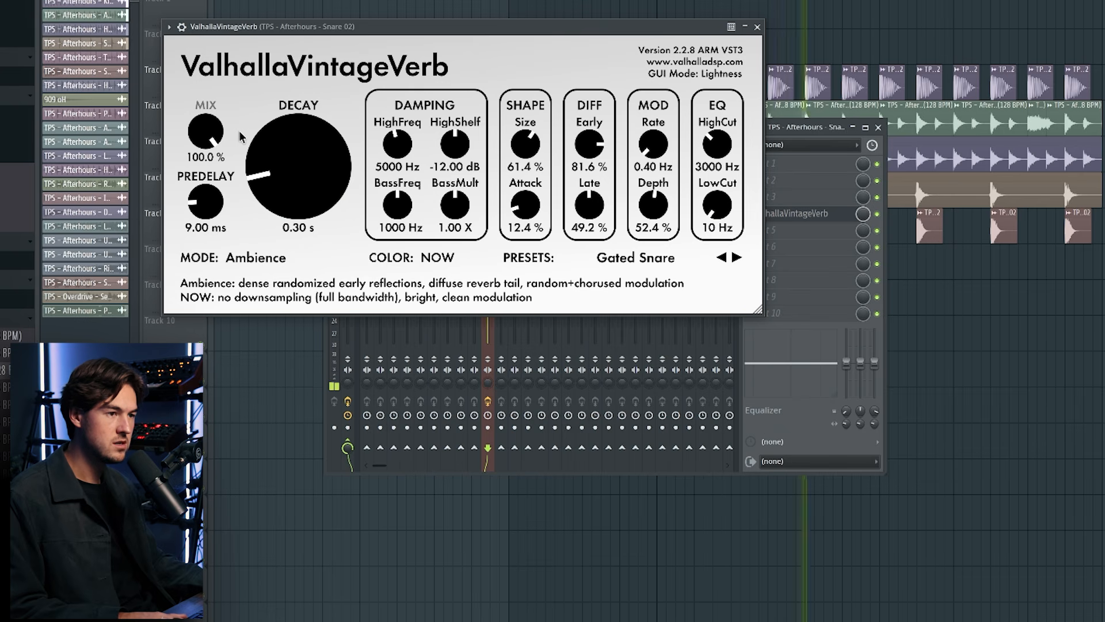
drag(210, 131, 208, 206)
drag(211, 130, 212, 153)
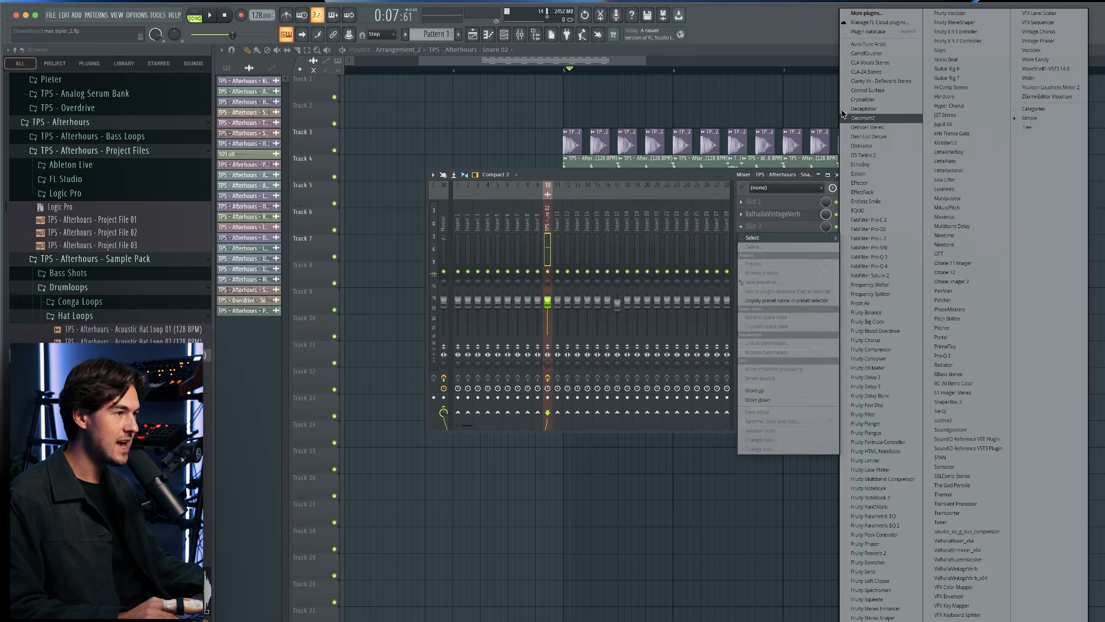
Add Decapitator after the reverb on the Snare 02 mixer insert and adjust it during playback.
click(885, 109)
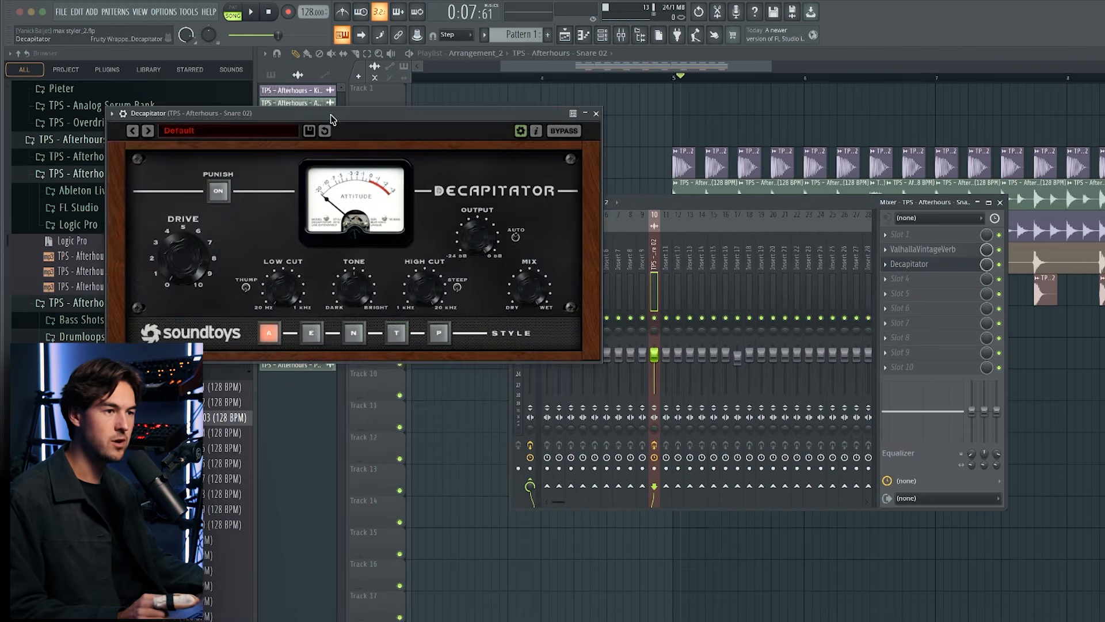
key(space)
drag(463, 352, 463, 321)
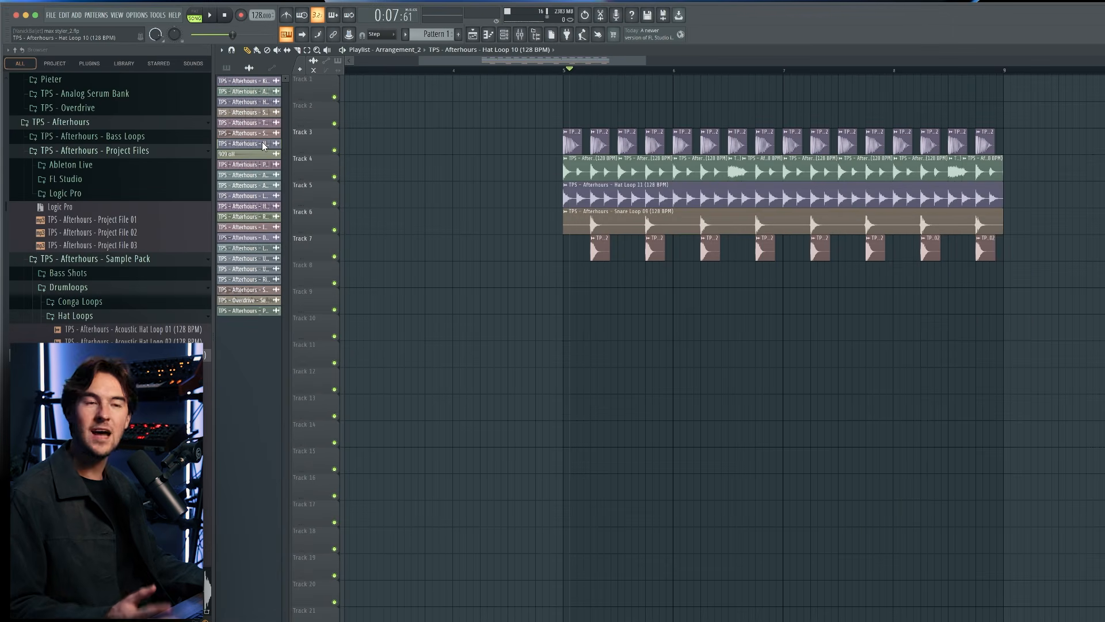
Place the Hat Loop 10 clip on track 8 at bar 5 and audition it with the other drums.
drag(263, 145, 578, 278)
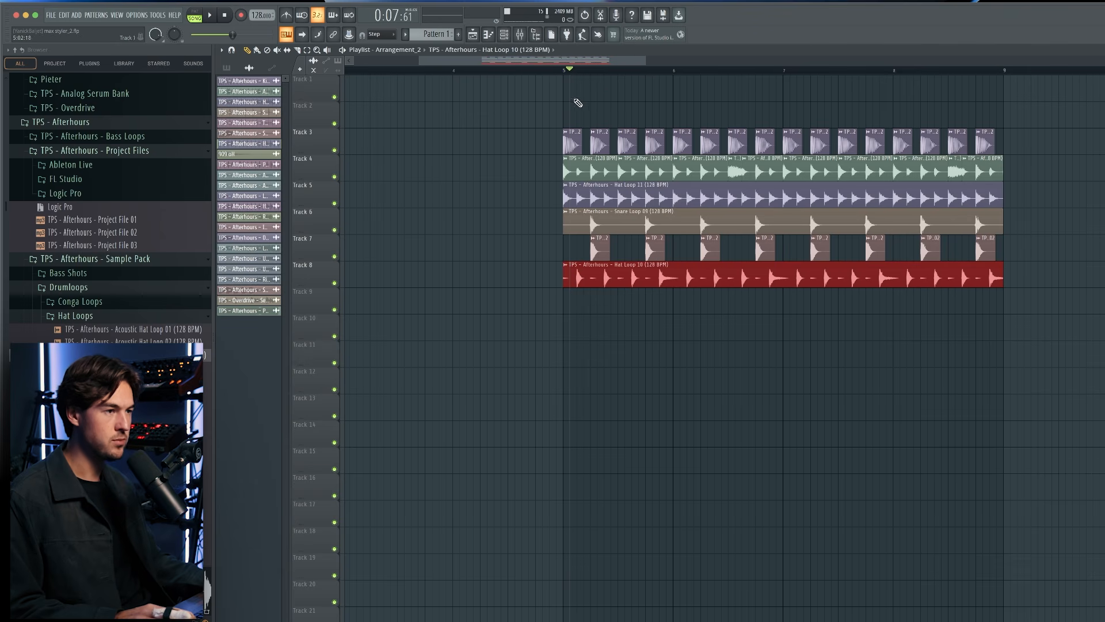
key(space)
scroll(625, 320, up, 3)
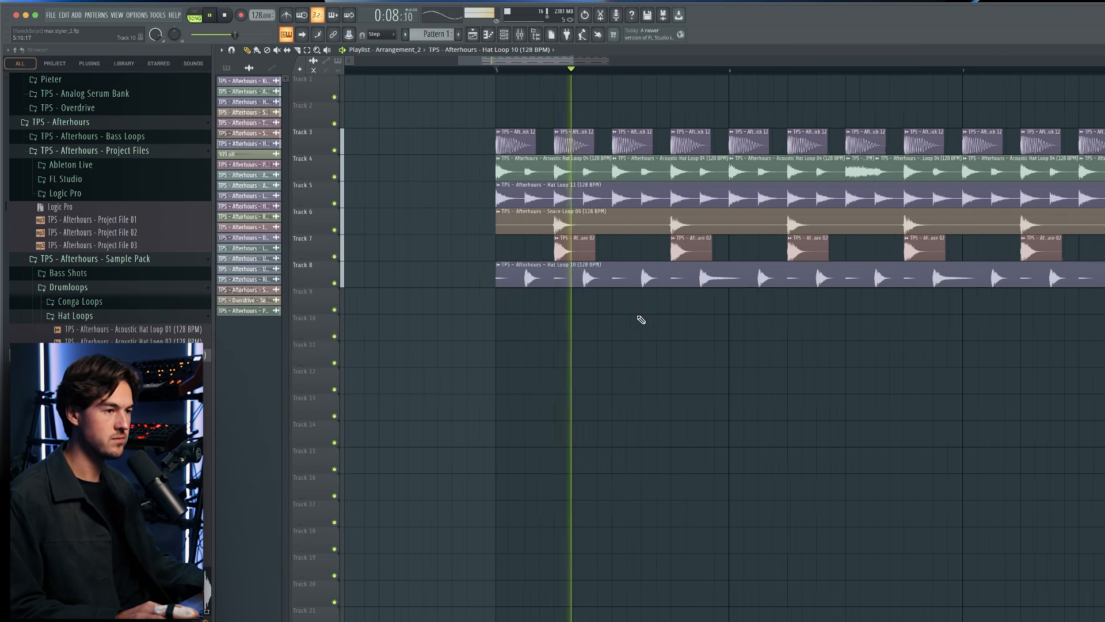
key(space)
Place the 909 oH sample on track 9 on the first offbeat of bar 5 and repeat it on every offbeat.
drag(230, 154, 553, 299)
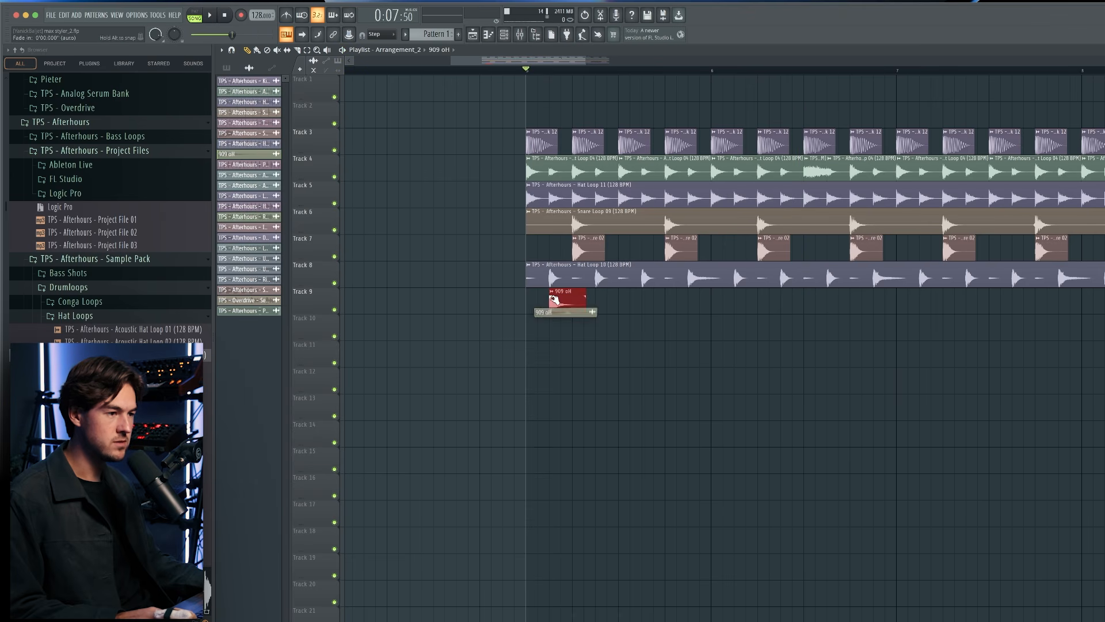
mouse_move(740, 311)
mouse_down()
mouse_move(591, 314)
mouse_move(758, 311)
mouse_up()
key(space)
ctrl+shift+click(568, 311)
scroll(750, 305, down, 3)
ctrl+click(829, 328)
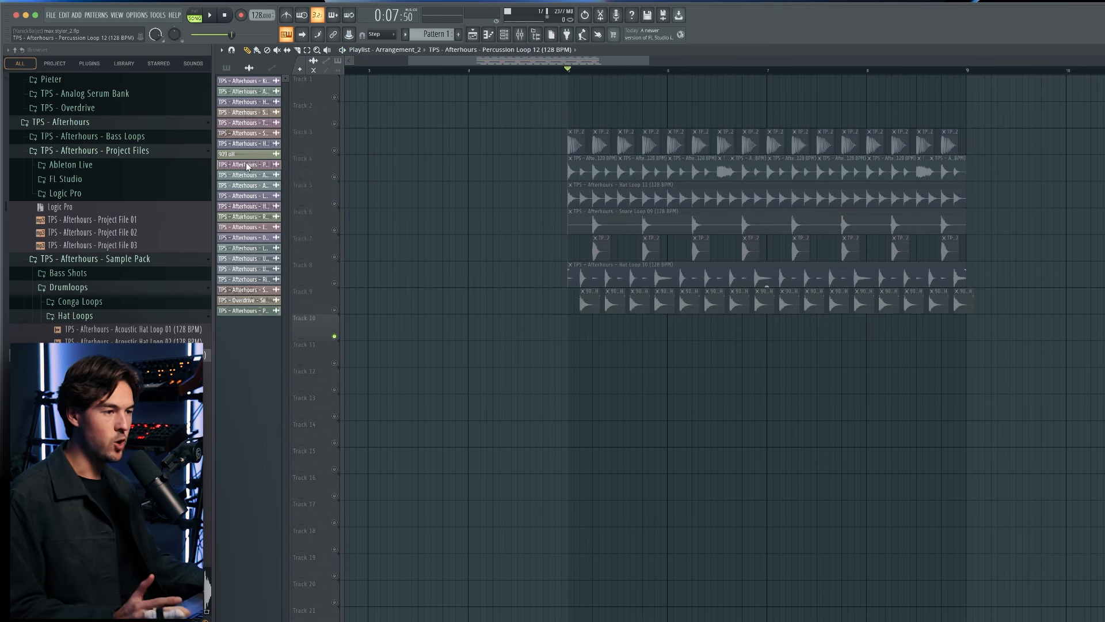
Place the Percussion Loop 12 clip on track 10 at bar 5, then audition it soloed and check its channel settings.
drag(248, 167, 569, 332)
key(space)
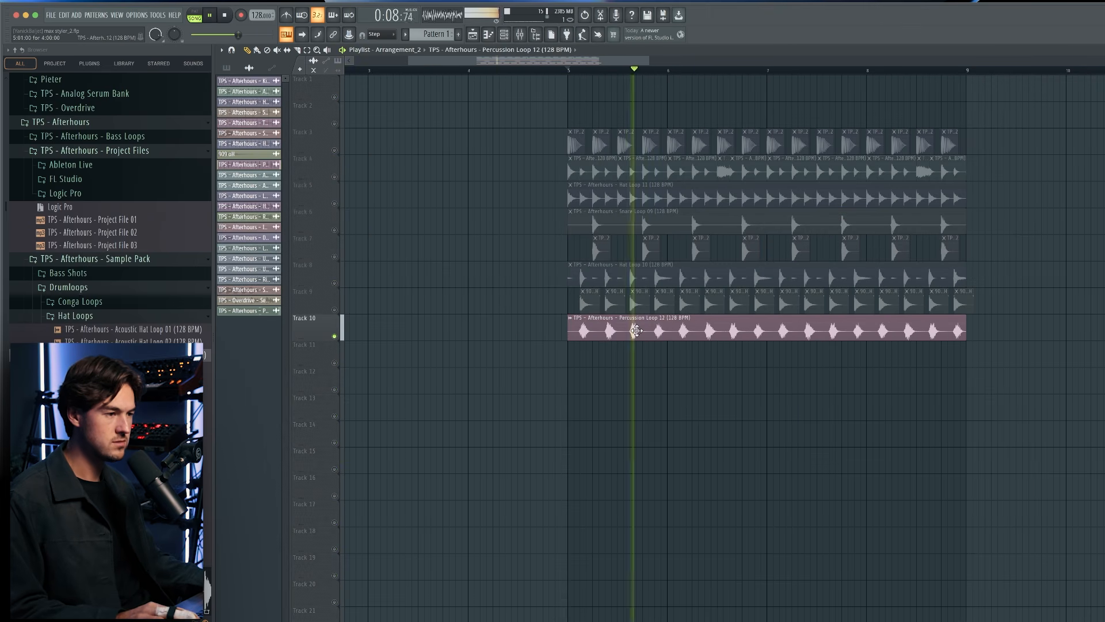
double_click(636, 331)
key(space)
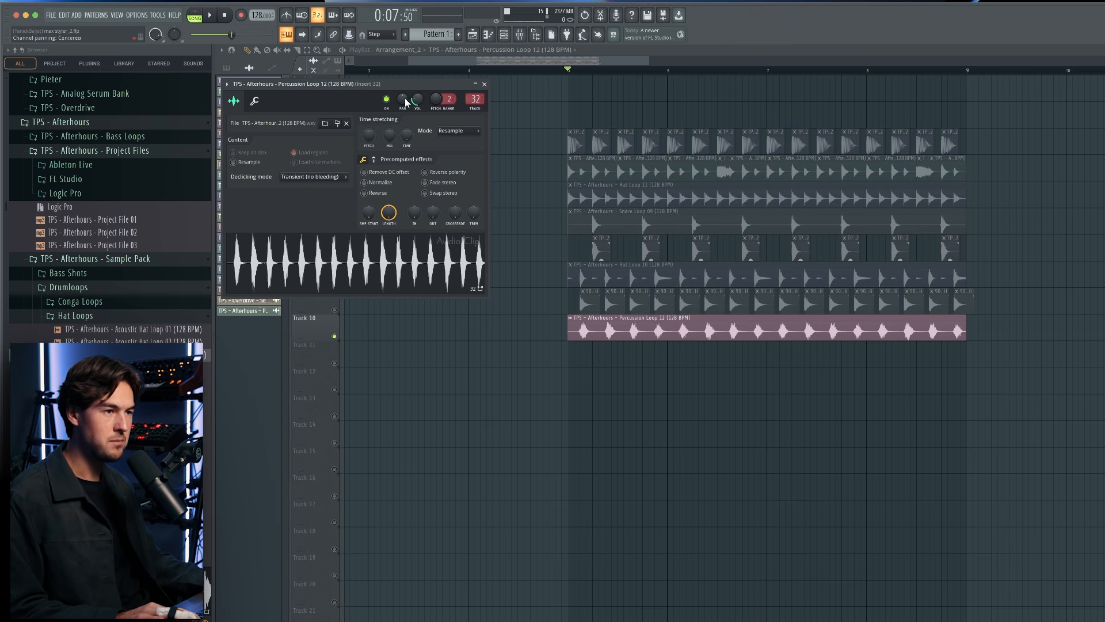
key(space)
click(484, 84)
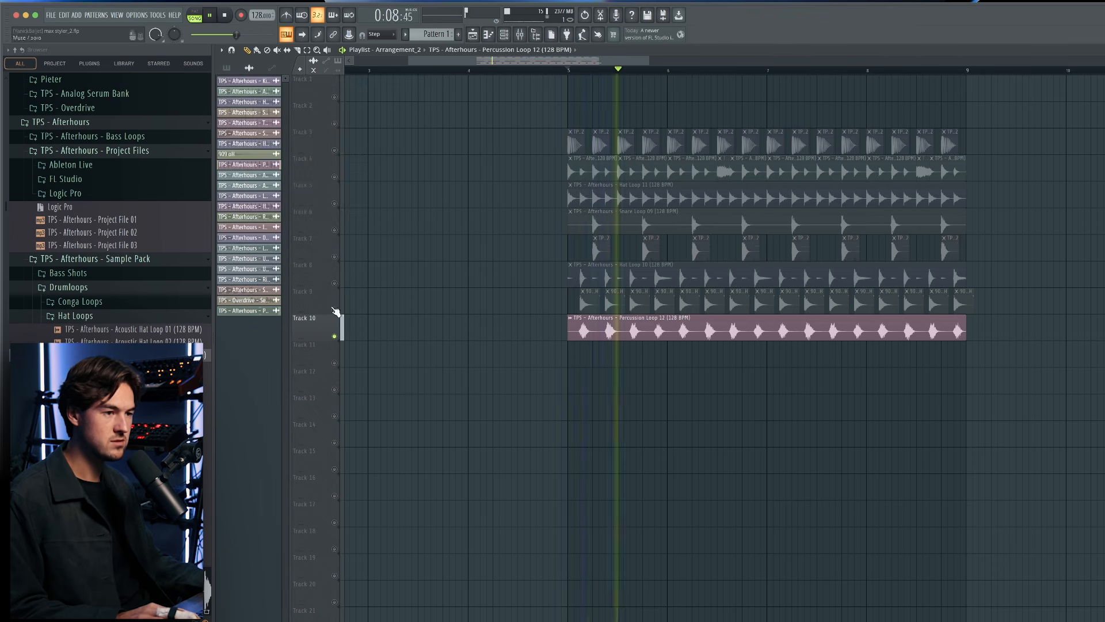
right_click(334, 336)
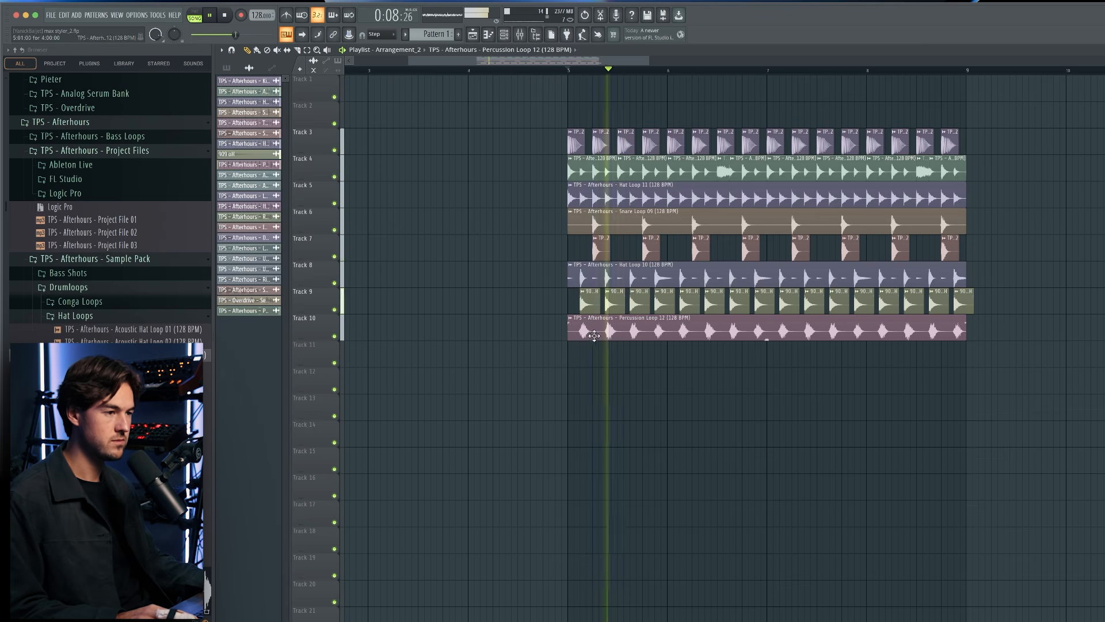
double_click(590, 331)
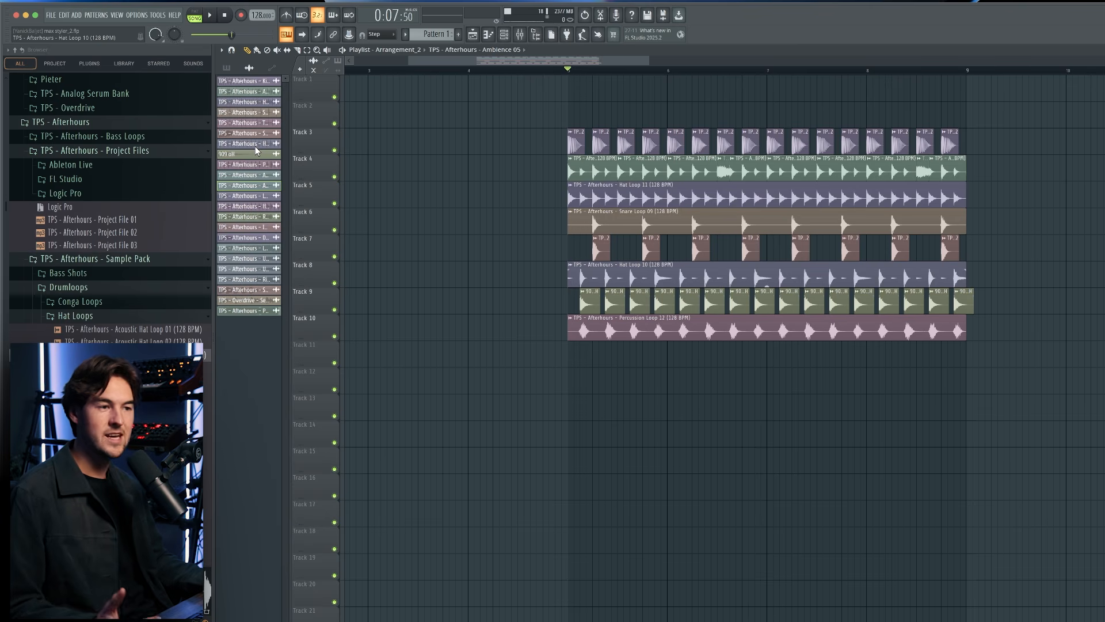
Place the Ambience 02 clip on track 12 at bar 5 and check its channel volume during playback.
drag(258, 176, 568, 379)
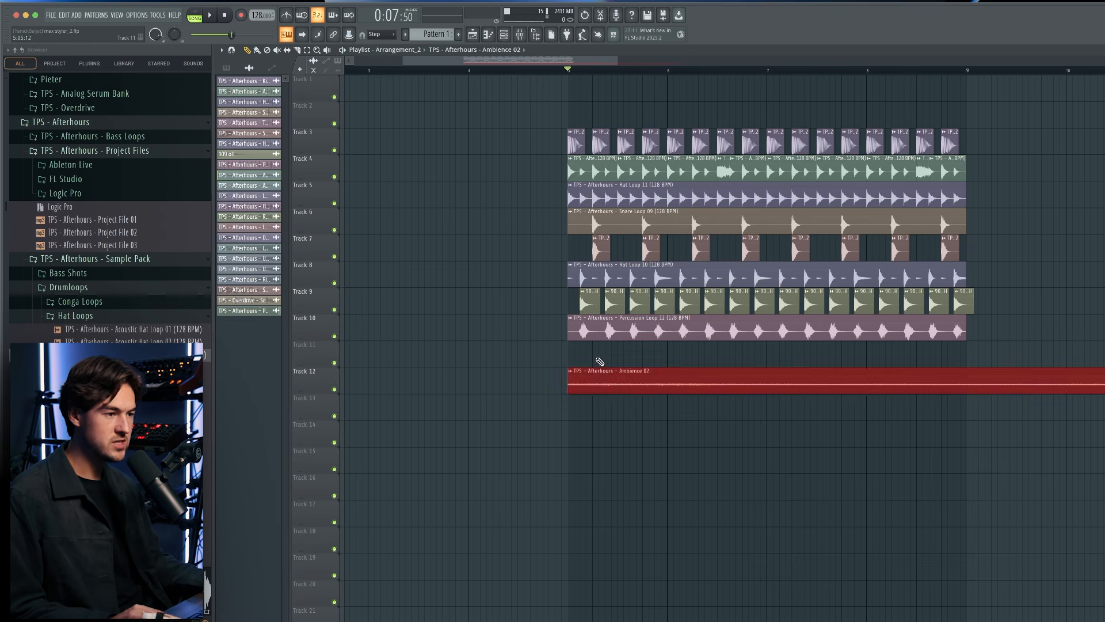
double_click(624, 368)
key(space)
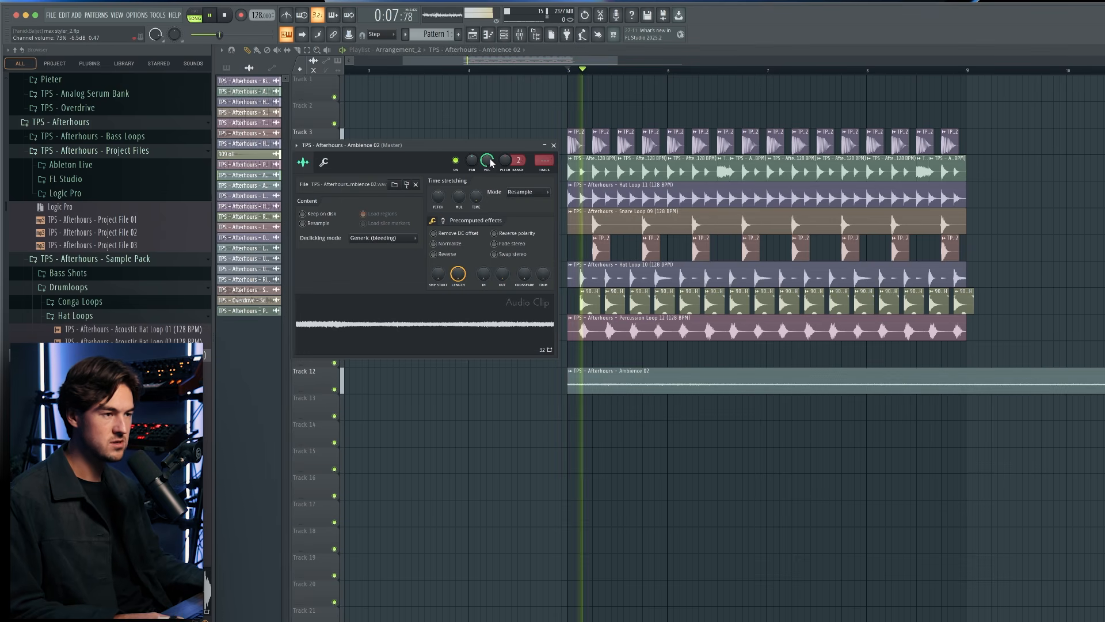
key(space)
Slice the Ambience 02 clip on track 12 after its first beat, delete the remainder, and play the result.
click(298, 51)
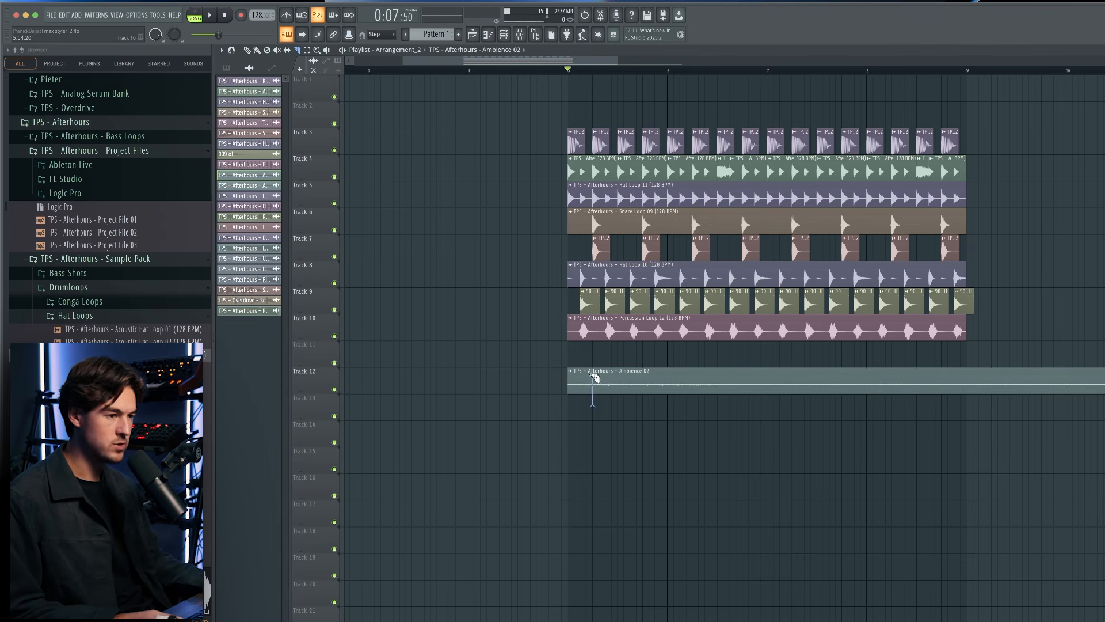
right_click(598, 383)
key(space)
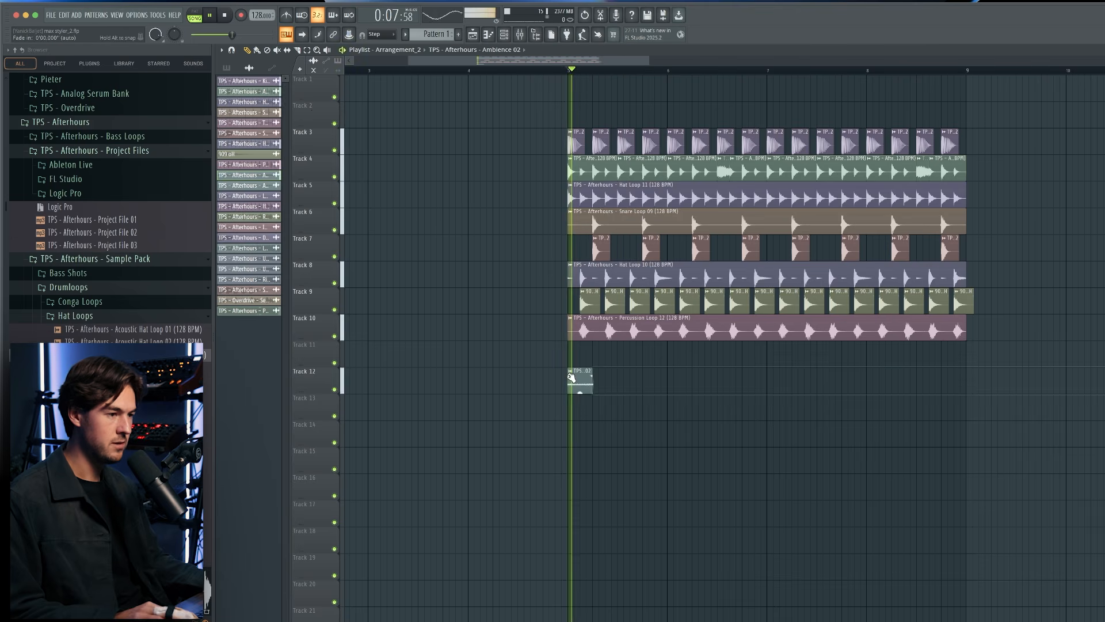
Place a copy of the one-beat Ambience 02 slice on track 12 half a beat before bar 6.
scroll(584, 384, up, 3)
click(751, 382)
right_click(751, 382)
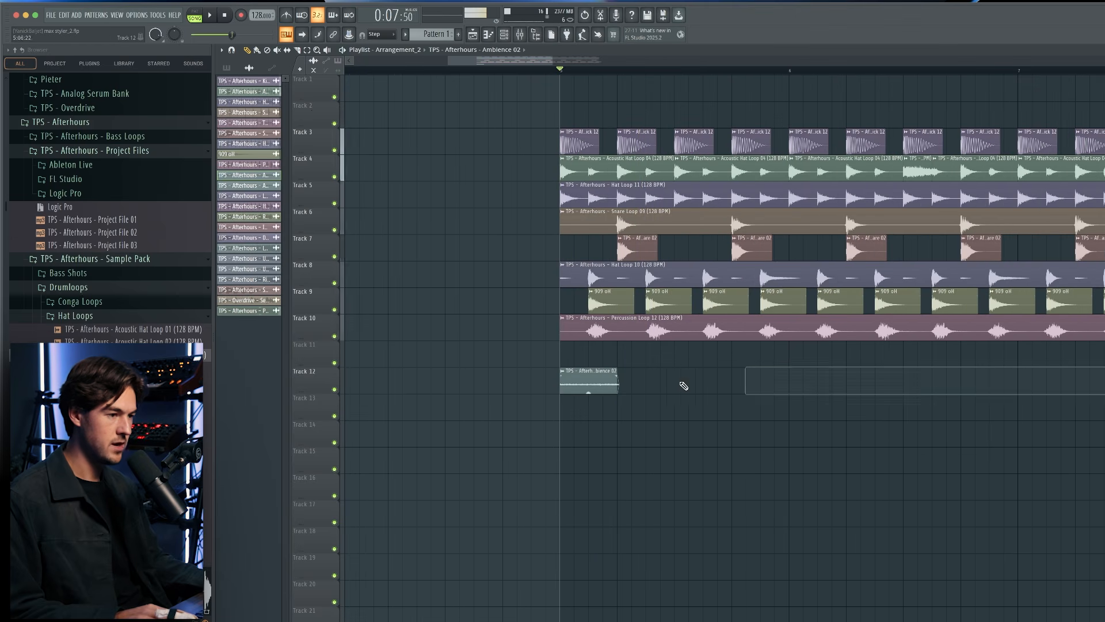
key(space)
drag(786, 381, 800, 382)
key(space)
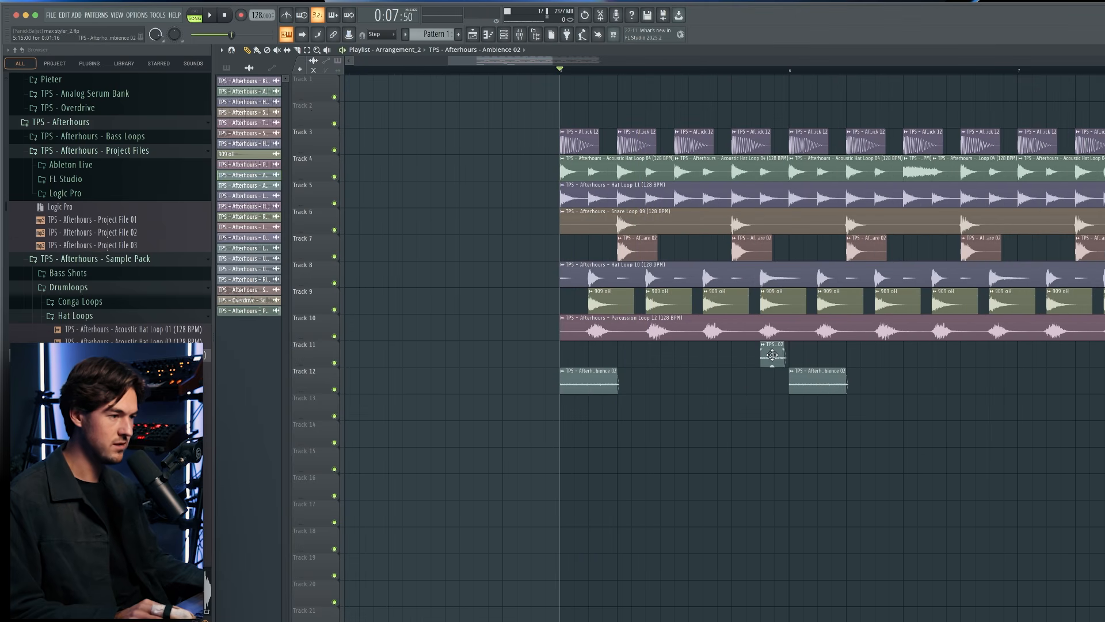
Add another Ambience 02 slice on track 12 at bar 6, and duplicate the two-bar pattern of slices from bar 7.
drag(773, 354, 773, 380)
key(space)
scroll(772, 381, down, 3)
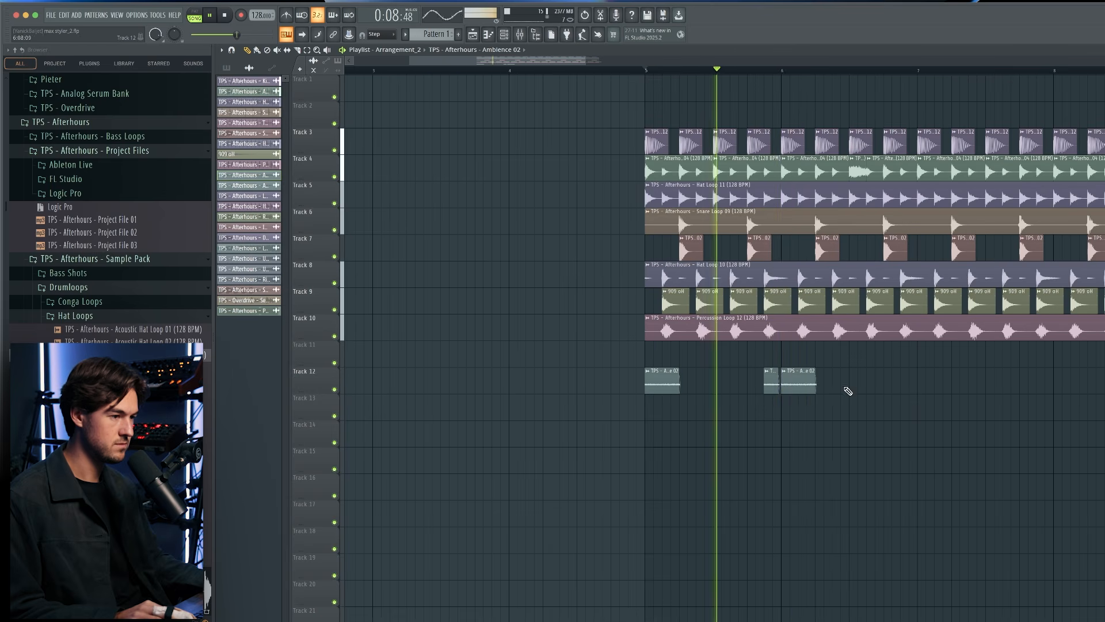
drag(842, 387, 639, 387)
key(ctrl+b)
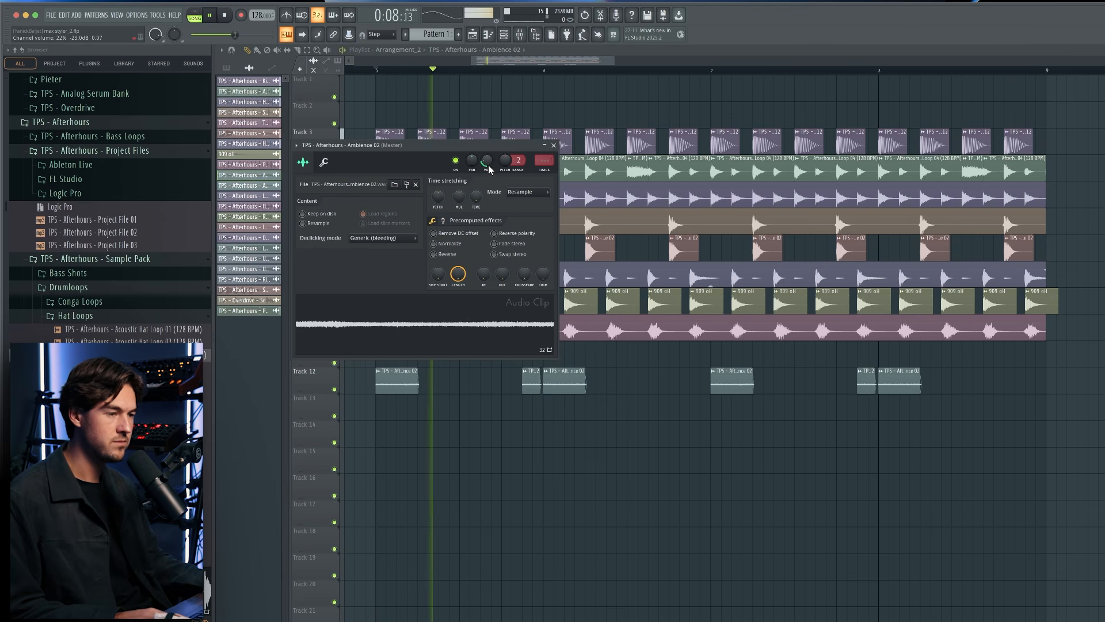
Place the Ambience 05 clip on track 13 from bar 5 to bar 9 and set its channel volume to 45%.
drag(242, 185, 378, 410)
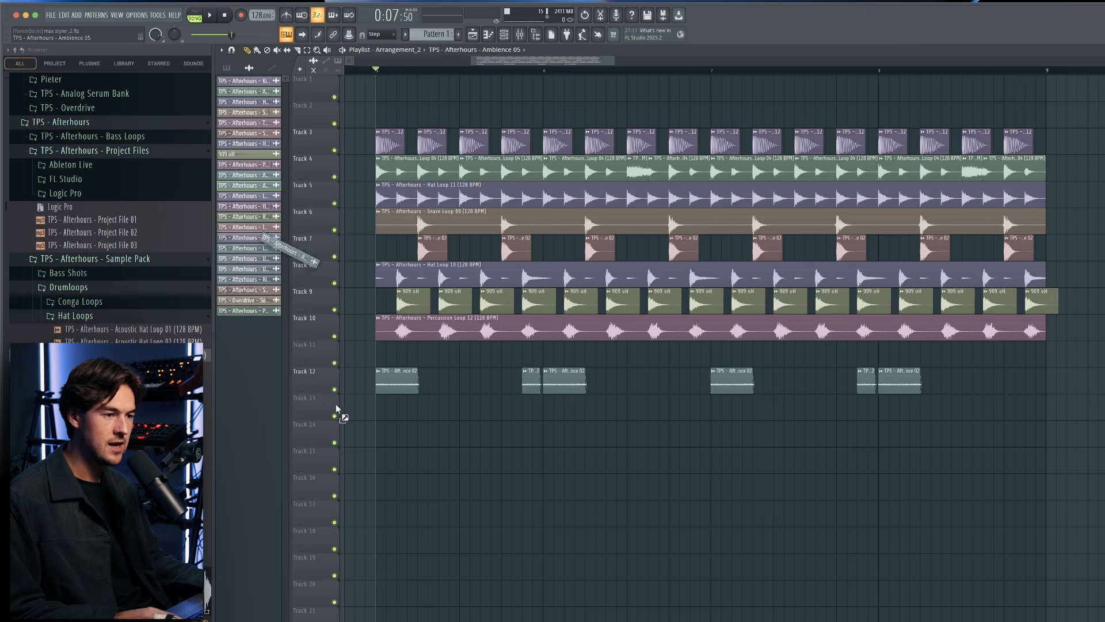
double_click(402, 414)
key(space)
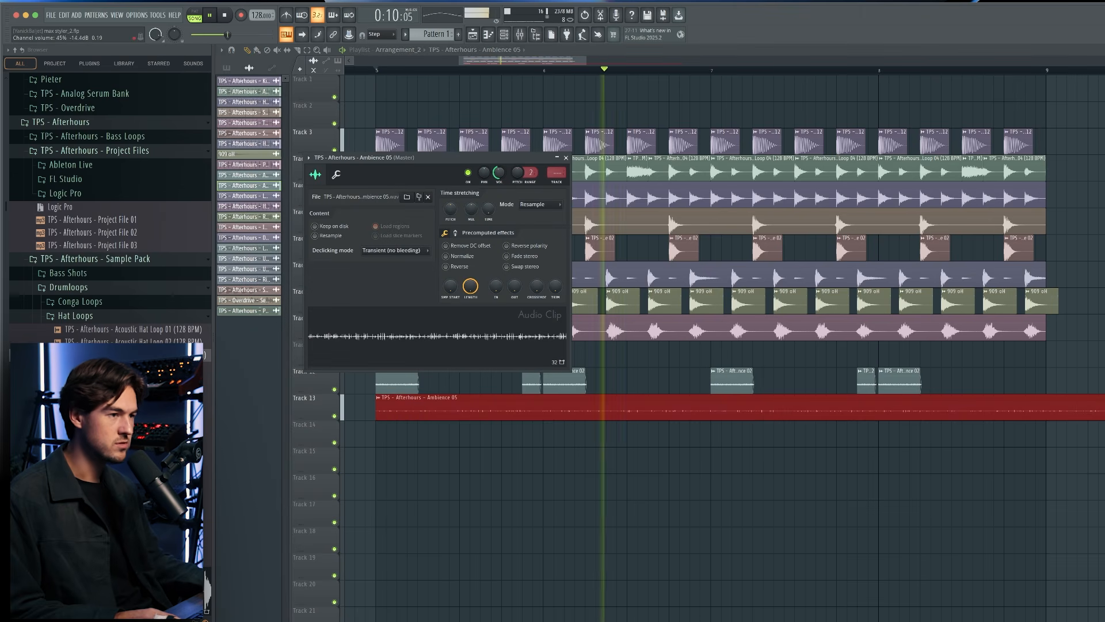
click(590, 443)
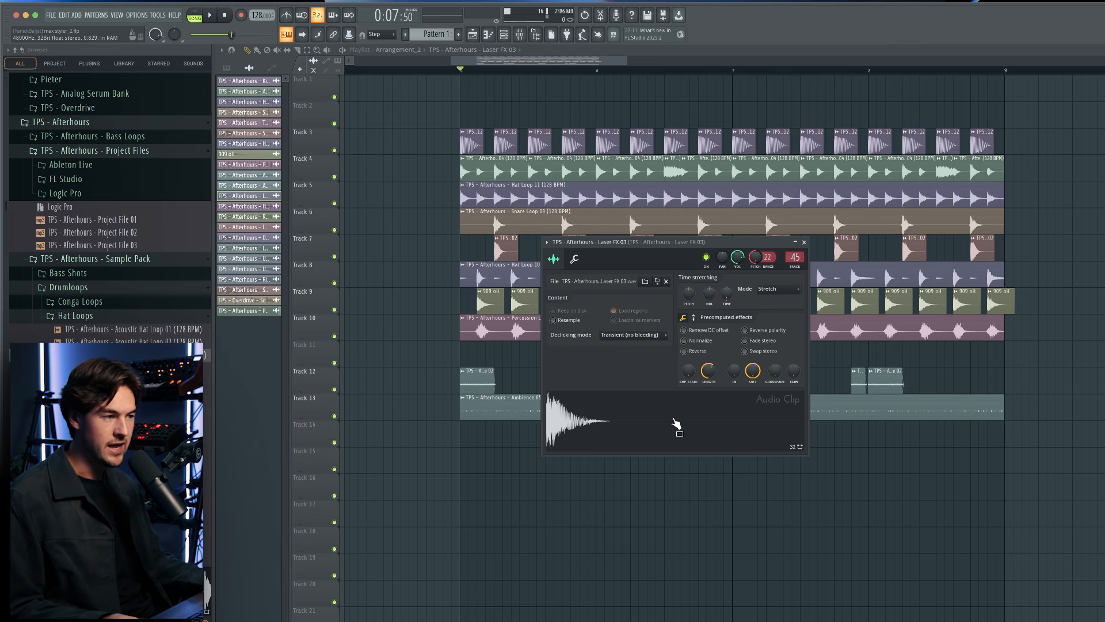
Place the Laser FX 03 clip on track 11 at beat 3 of bar 5, with a copy half a beat after it.
drag(660, 430, 559, 360)
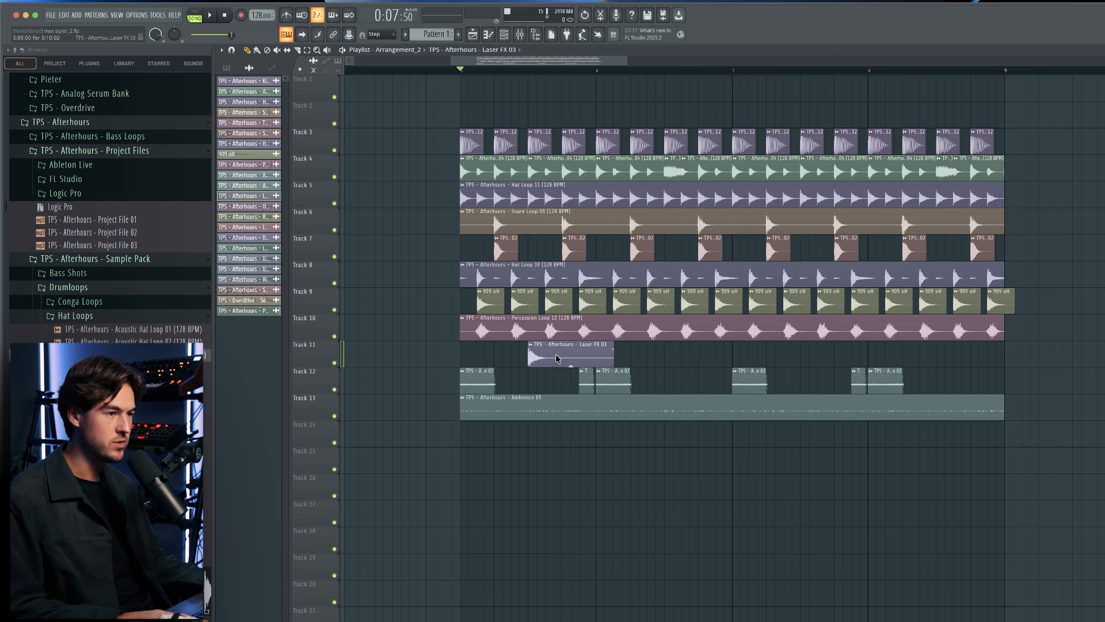
click(520, 355)
key(space)
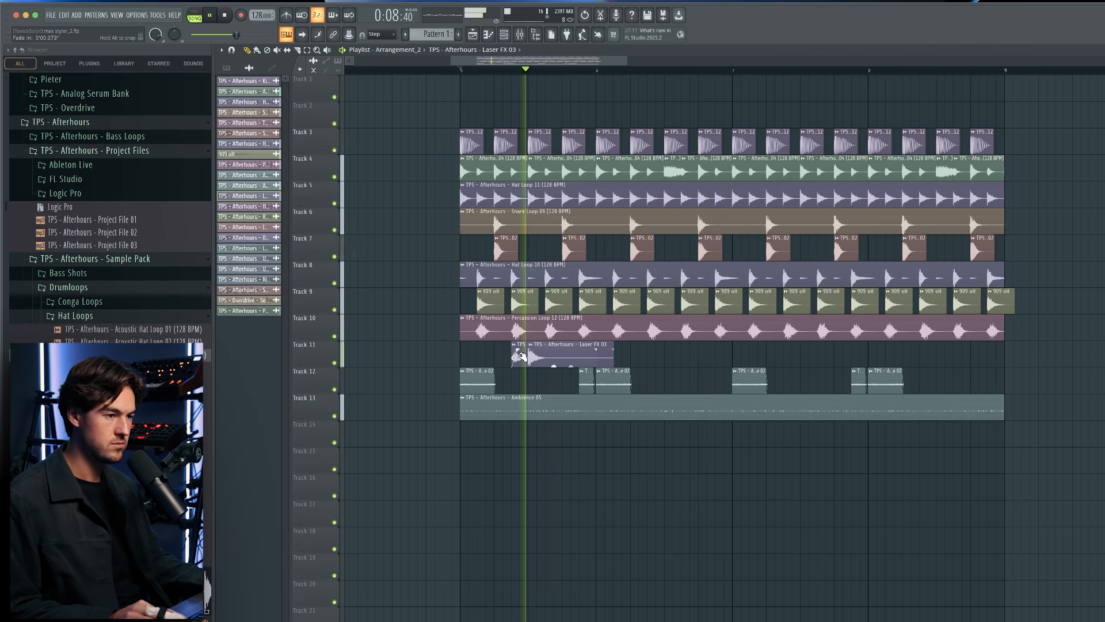
key(space)
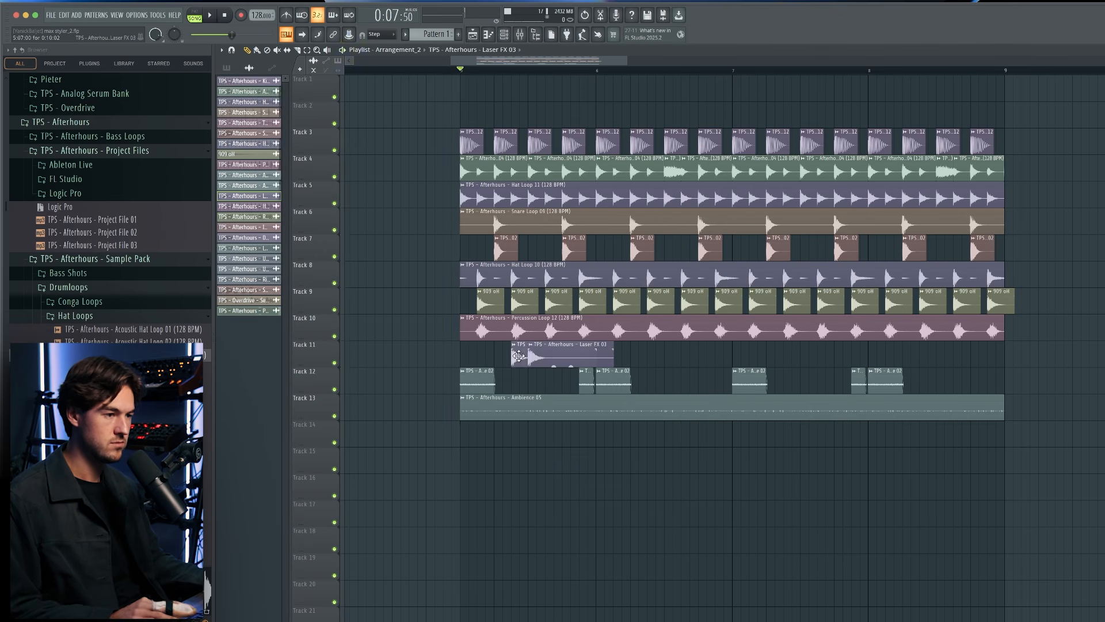
drag(520, 355, 555, 354)
key(space)
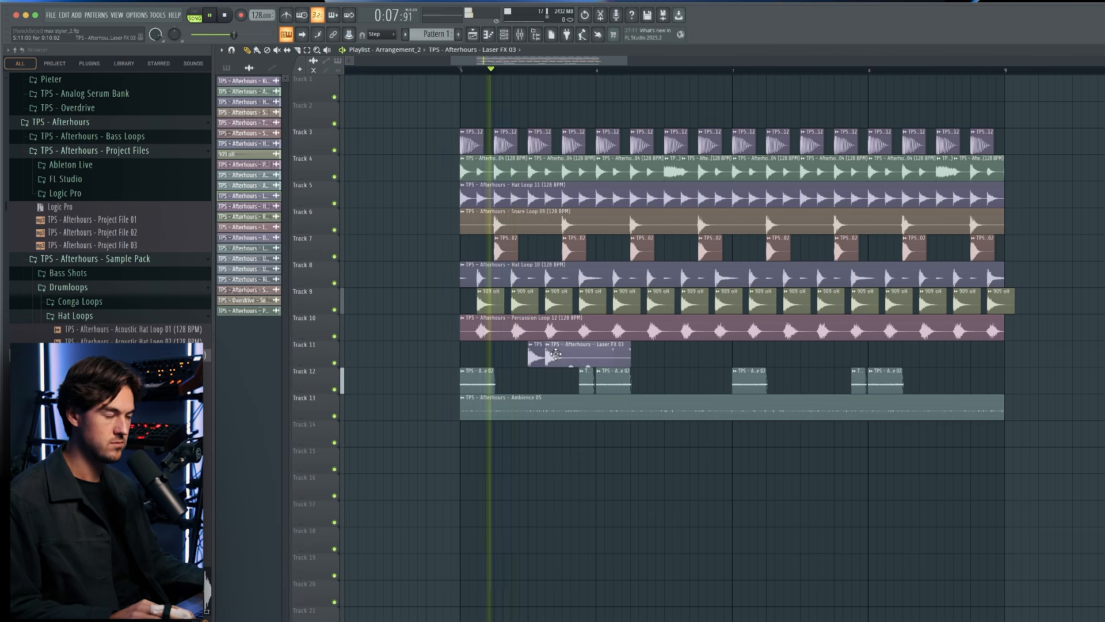
key(space)
Trim both Laser FX 03 clips on track 11 to about half a beat each and play the result.
double_click(585, 360)
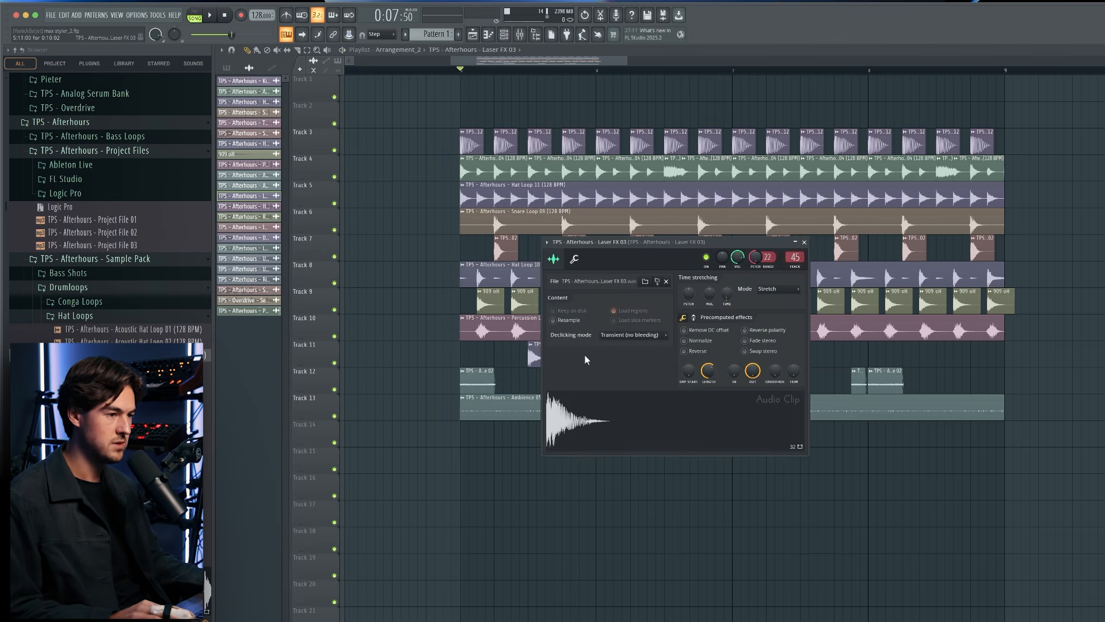
key(Escape)
scroll(487, 357, up, 3)
drag(537, 354, 691, 352)
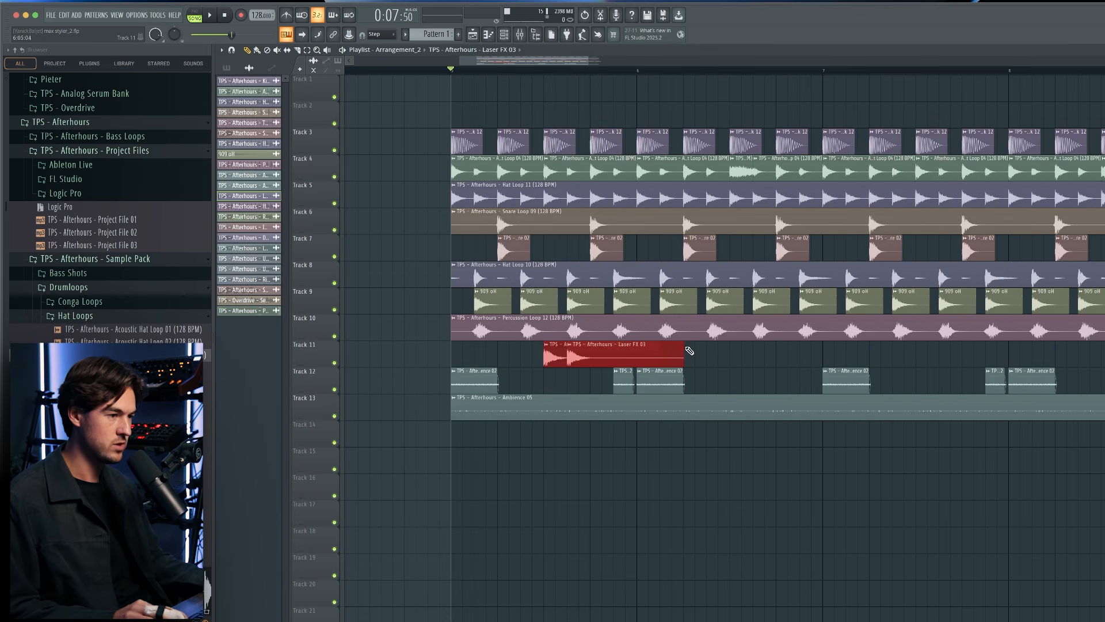
super+click(603, 362)
scroll(590, 353, up, 3)
drag(560, 349, 552, 350)
key(space)
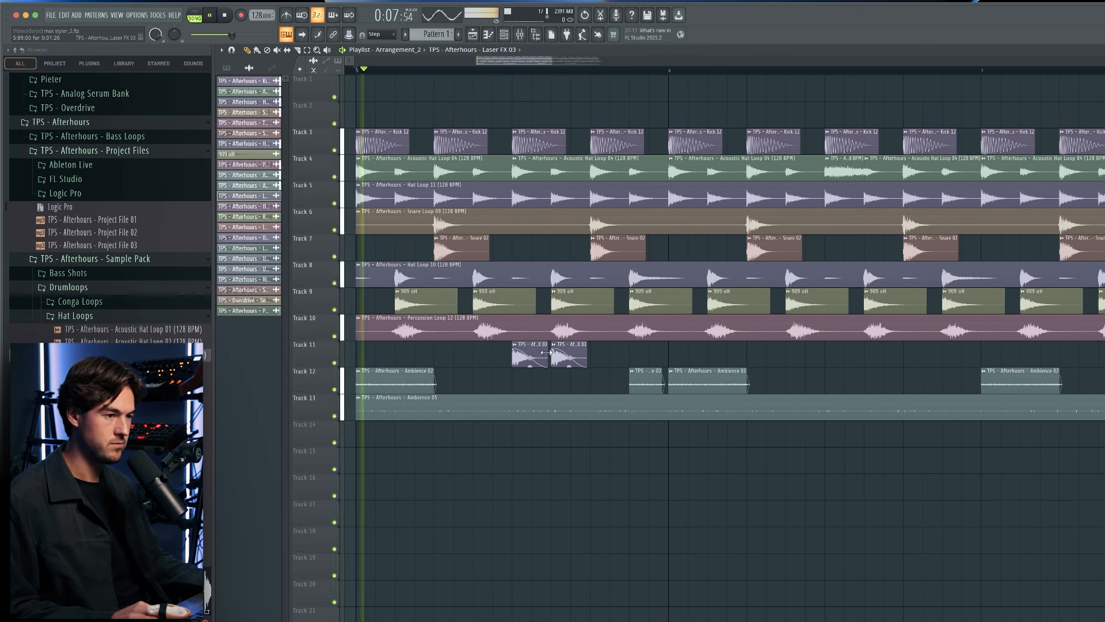
Repeat the pair of Laser FX 03 clips on track 11 at beat 3 of bars 6, 7 and 8.
scroll(636, 354, down, 3)
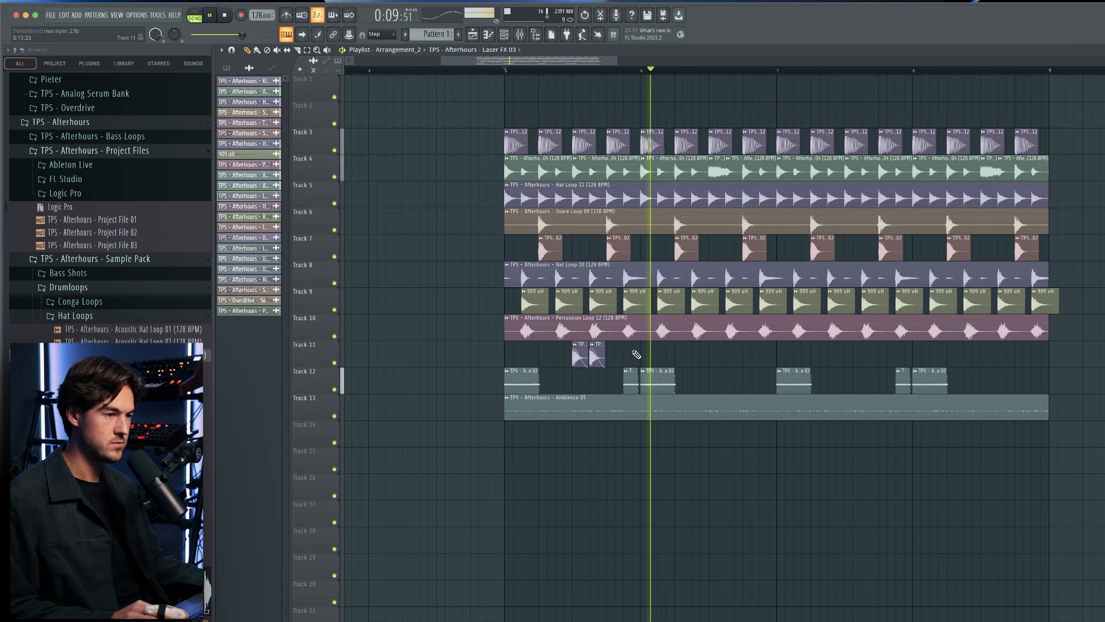
key(space)
scroll(635, 354, down, 3)
drag(890, 392, 607, 159)
click(952, 353)
Select the whole four-bar drum groove on tracks 3 to 13 and duplicate it three times, up to bar 21.
drag(933, 443, 585, 129)
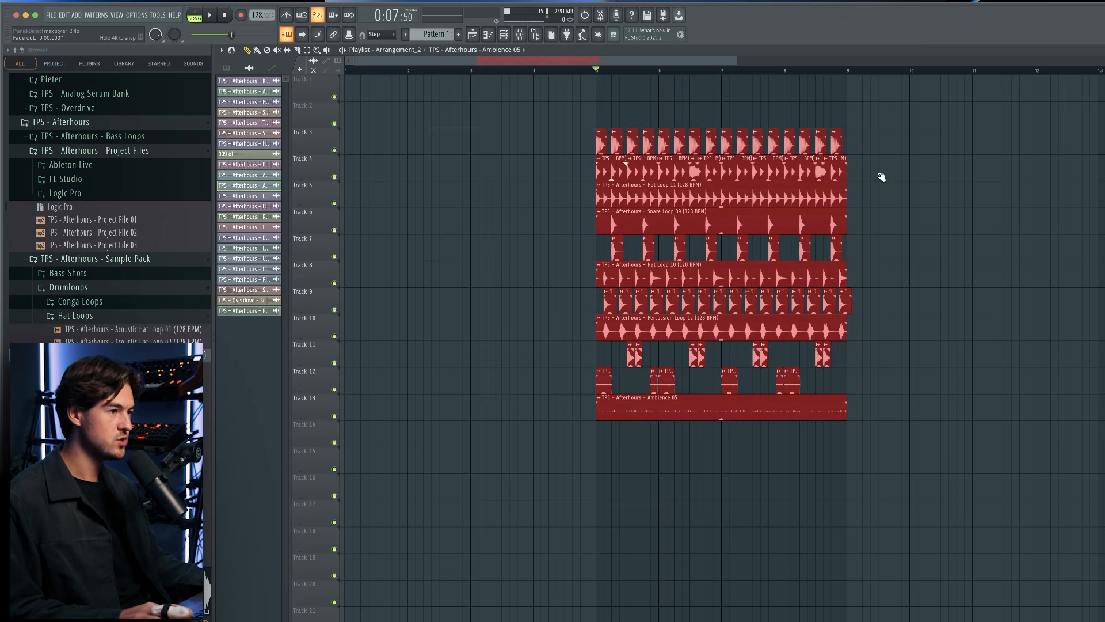
key(ctrl+b)
key(ctrl+b)
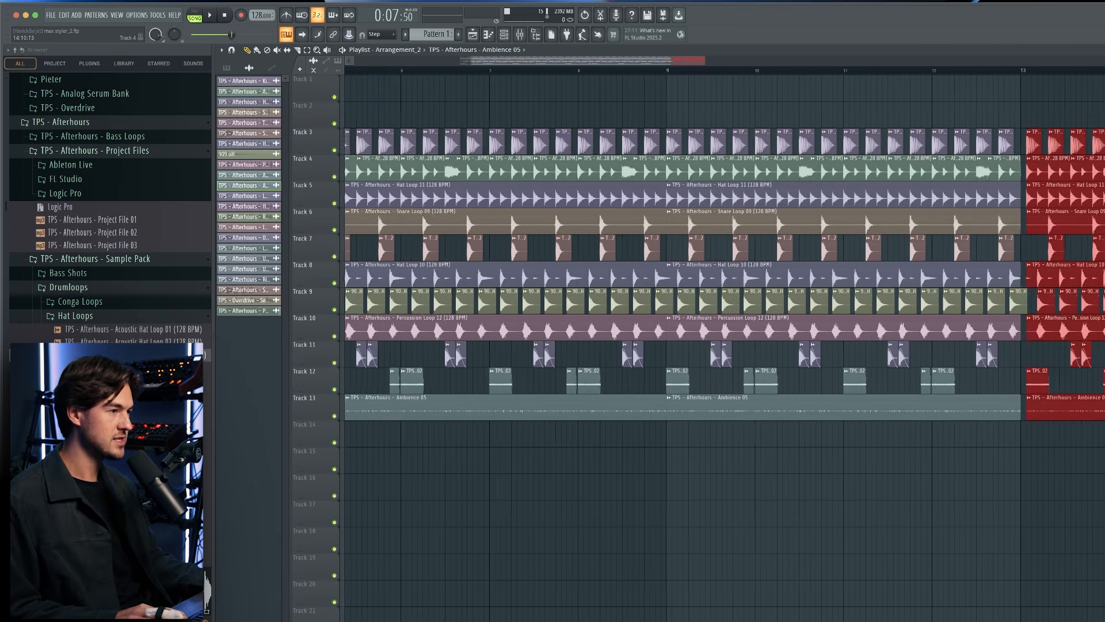
key(ctrl+b)
scroll(1093, 202, down, 1)
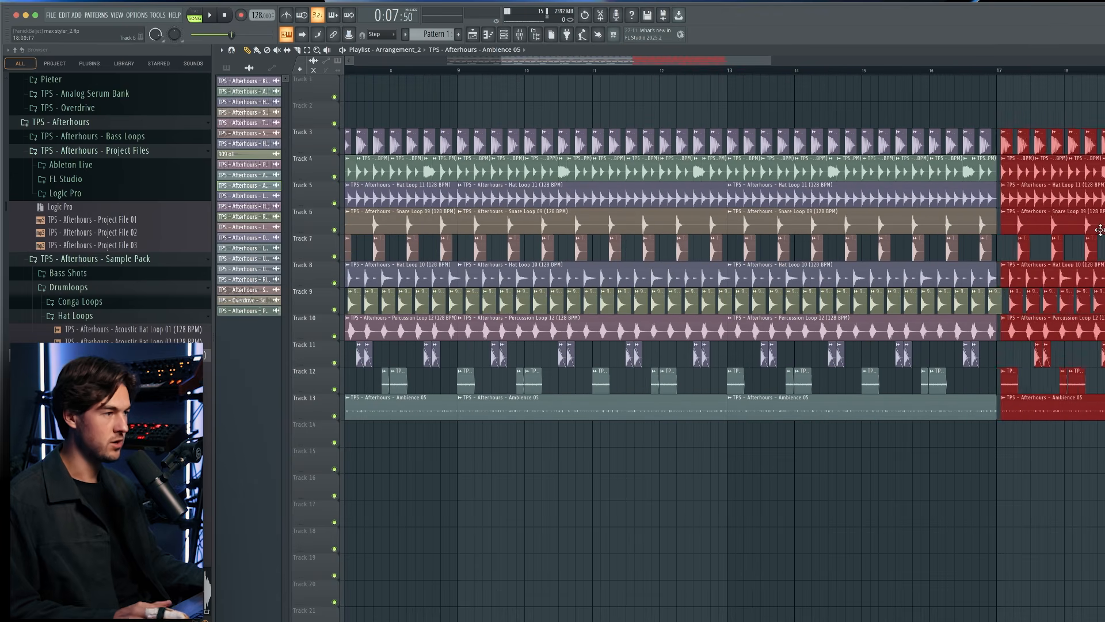
click(827, 104)
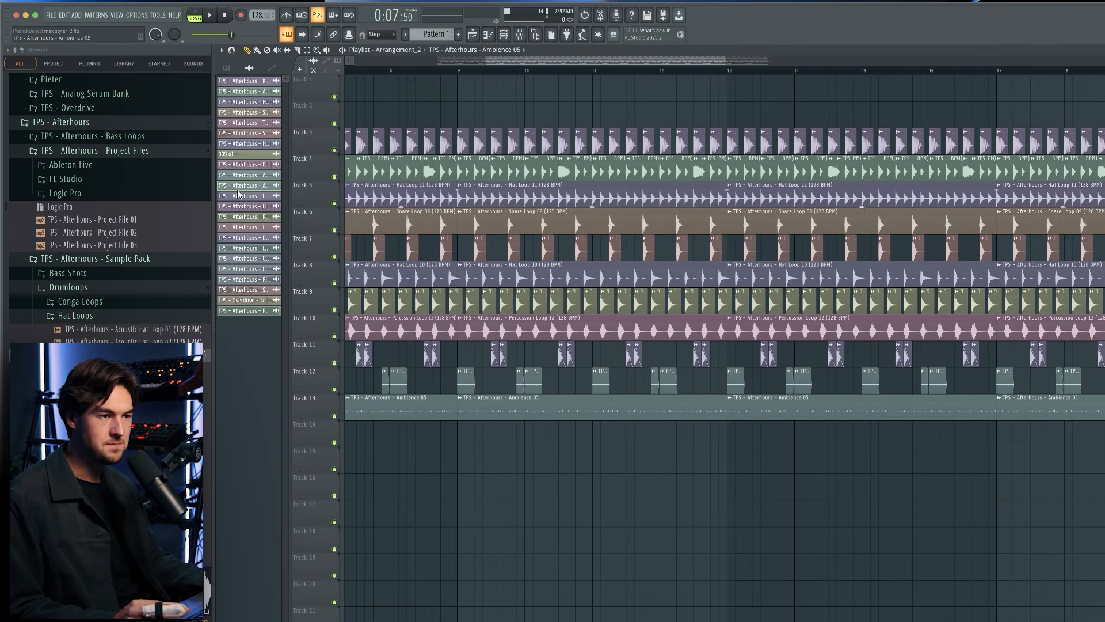
Place Hat Loop 08 on track 14 at bar 13 with its channel volume at 59%, and repeat it at bar 17 during playback.
click(254, 206)
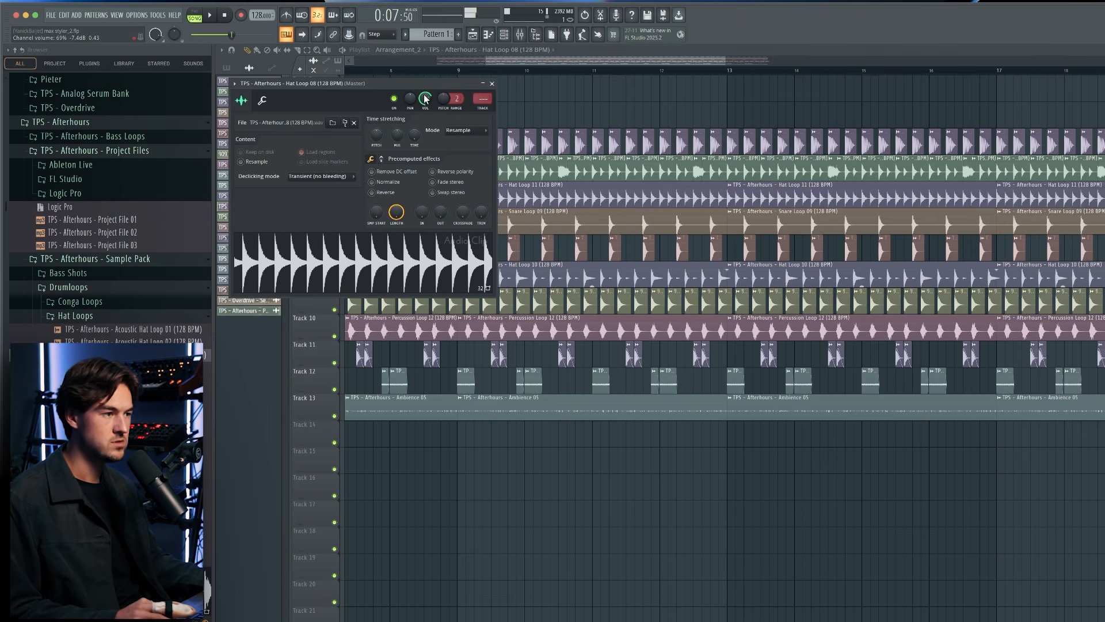
drag(758, 466, 723, 438)
click(708, 70)
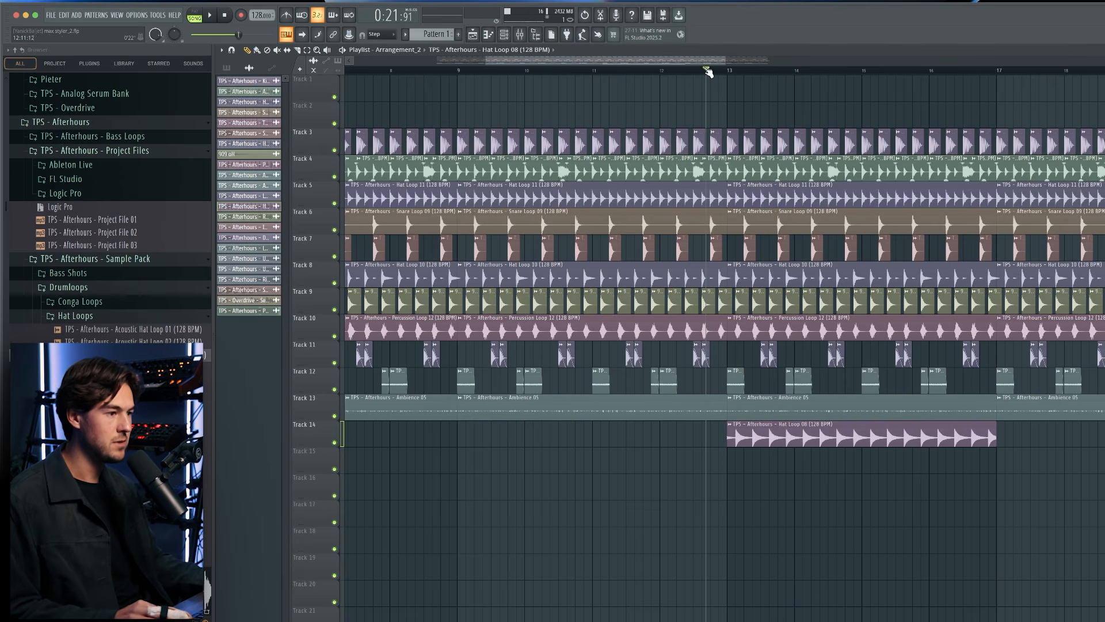
key(space)
drag(893, 460, 1031, 437)
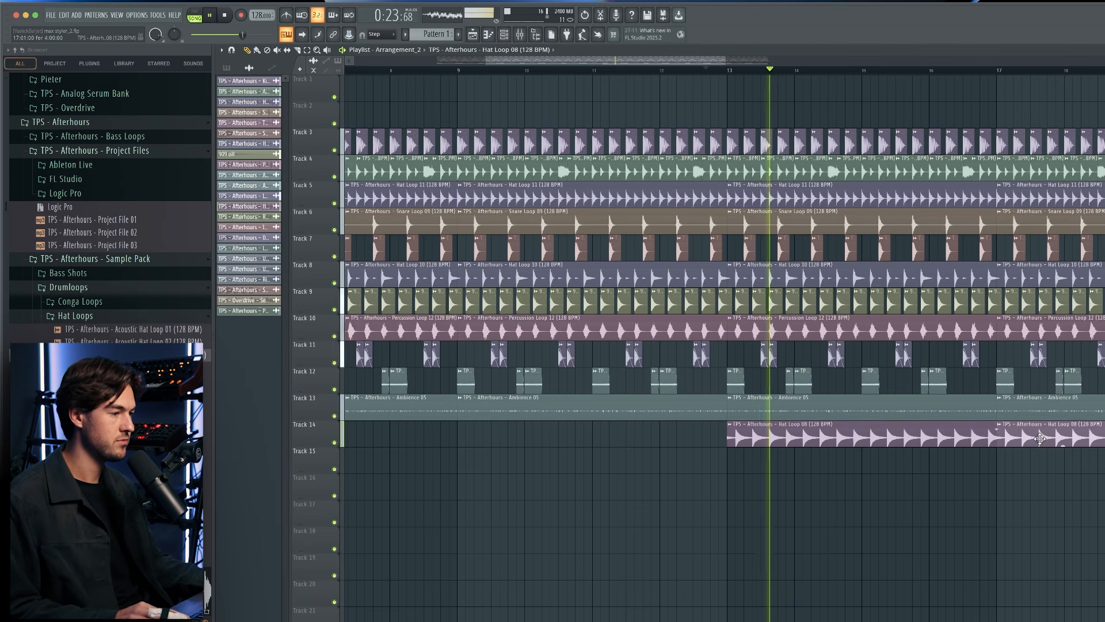
double_click(1032, 437)
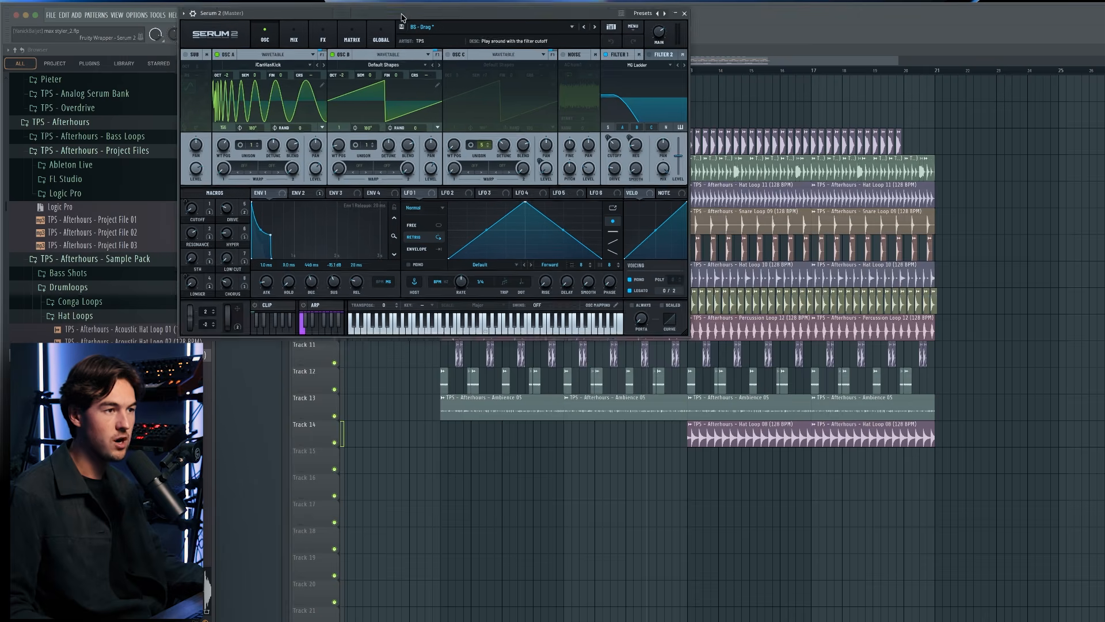
Open the Serum 2 bass preset BS - Drag and audition oscillators A and B separately by muting each in turn.
drag(401, 18, 557, 124)
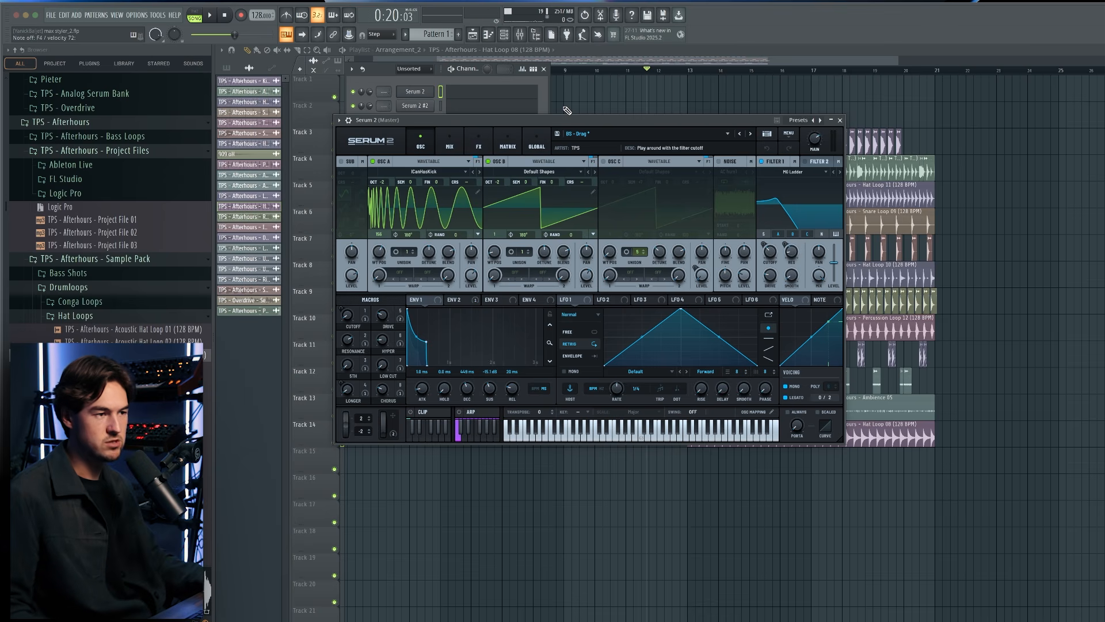
click(488, 162)
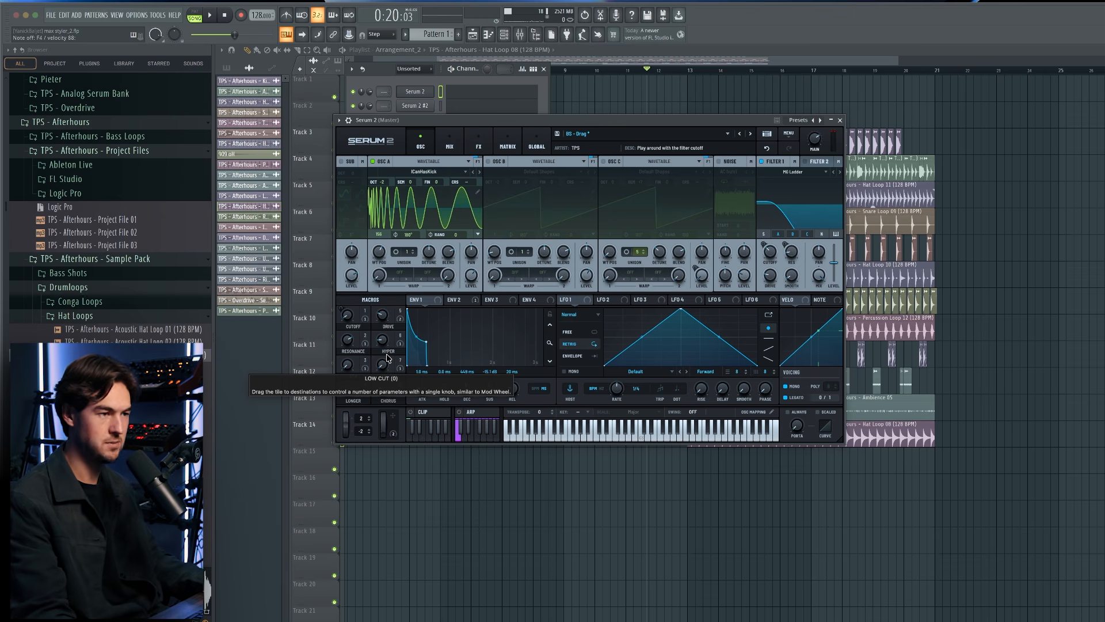
click(488, 161)
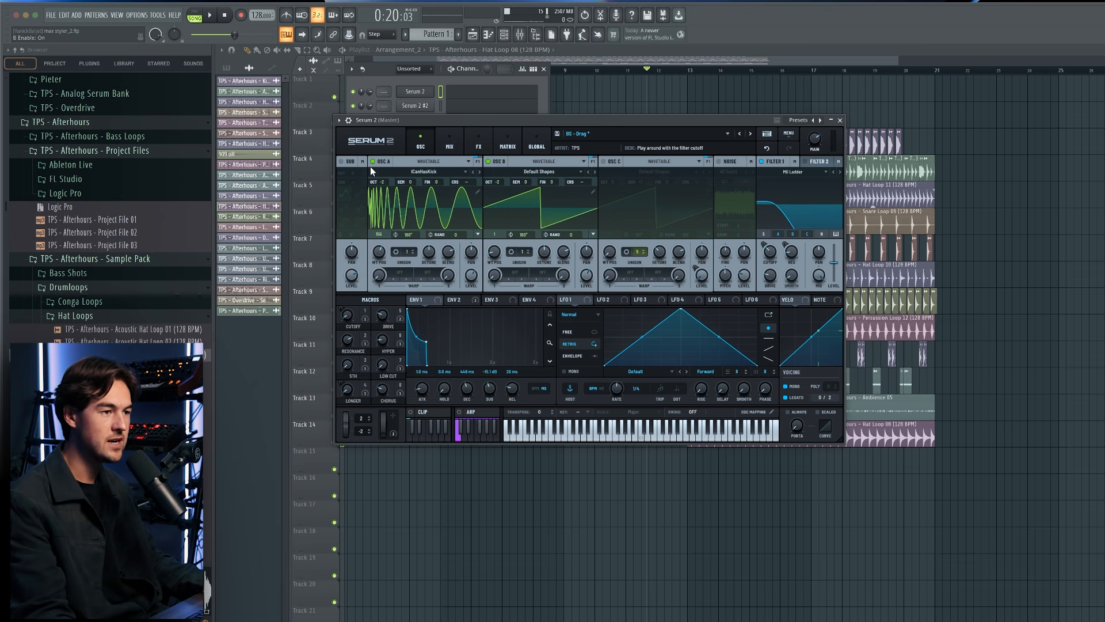
click(385, 162)
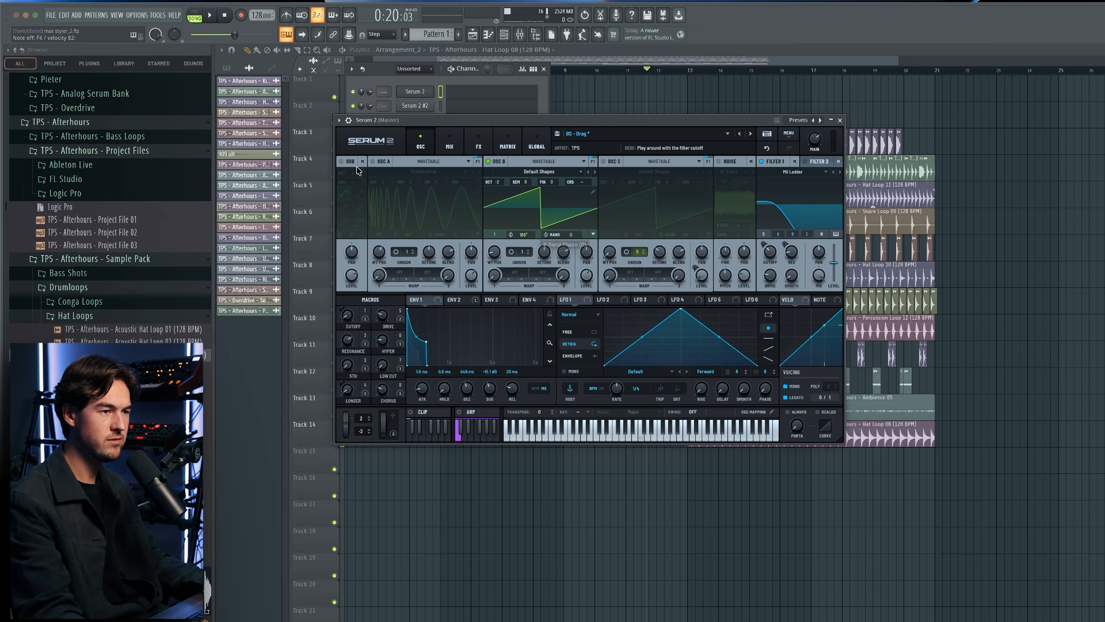
click(373, 161)
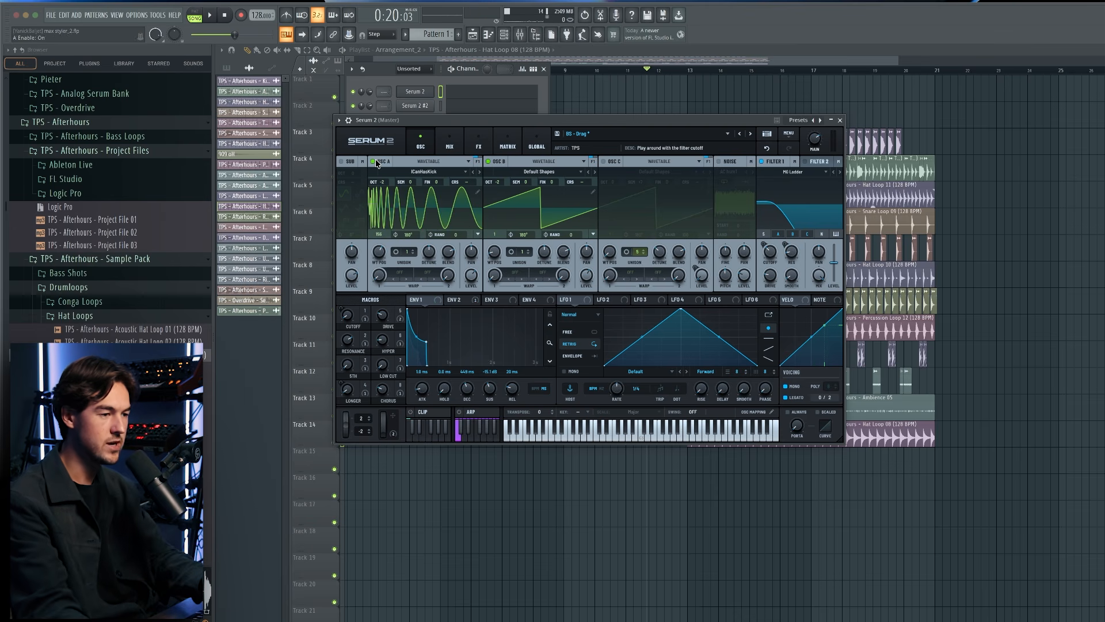
Examine the bass preset's effects chain from distortion to utility, return to the oscillators, and close Serum 2 and the channel rack.
click(479, 145)
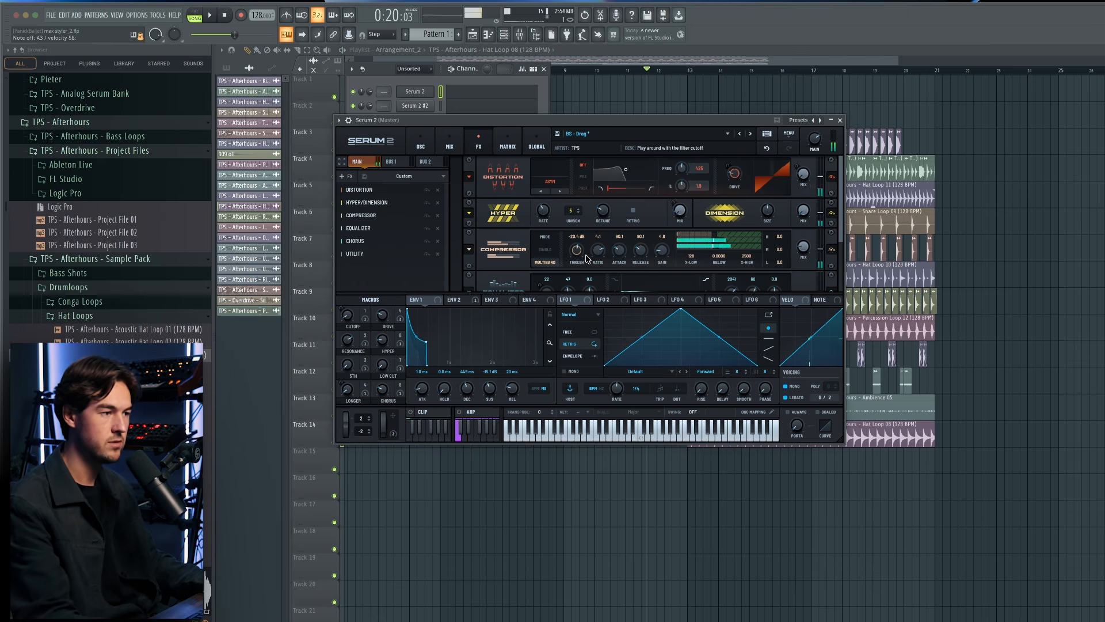
click(360, 228)
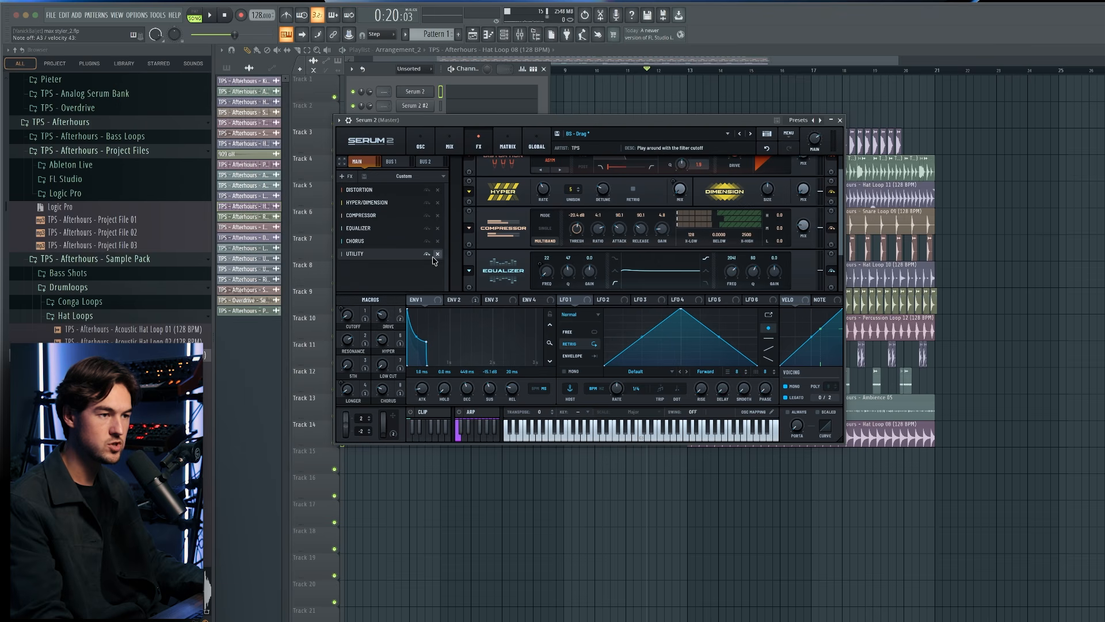
click(374, 244)
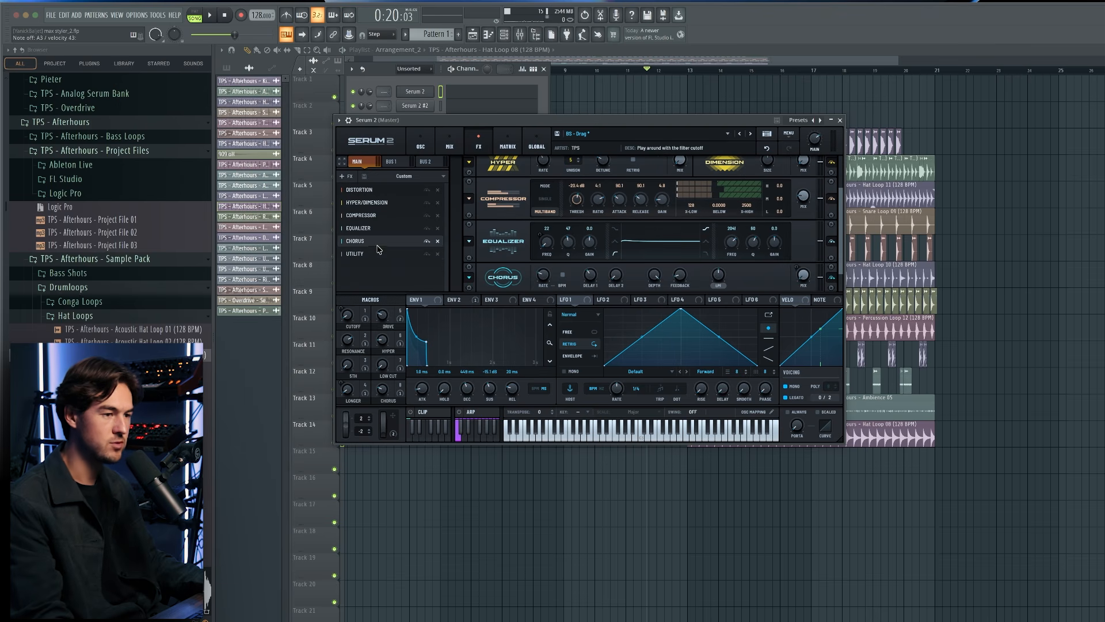
click(431, 149)
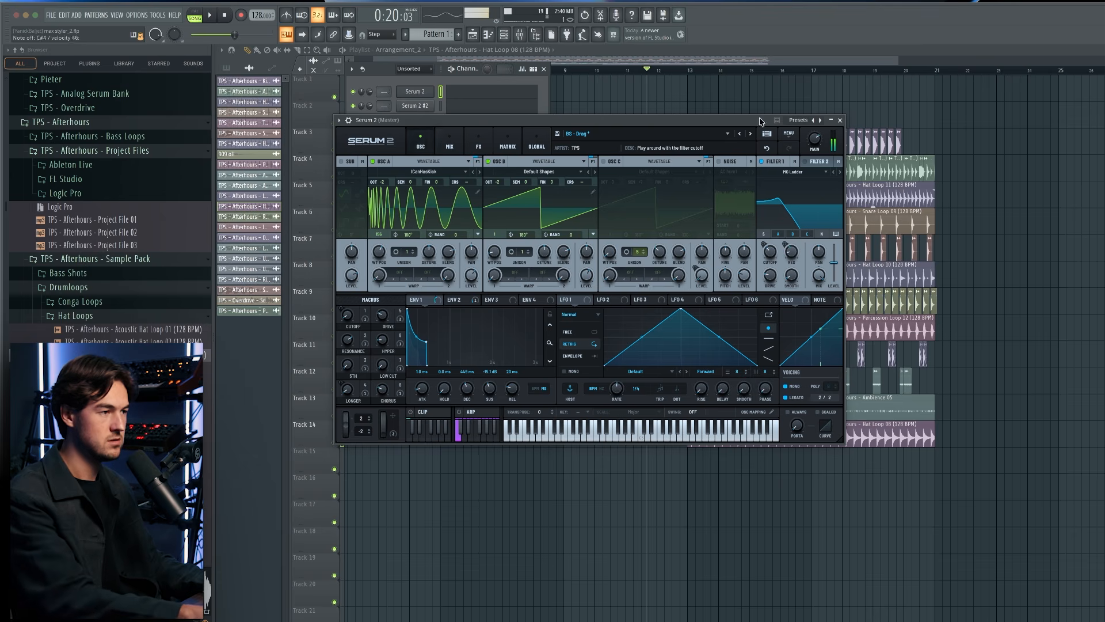
click(840, 120)
click(504, 35)
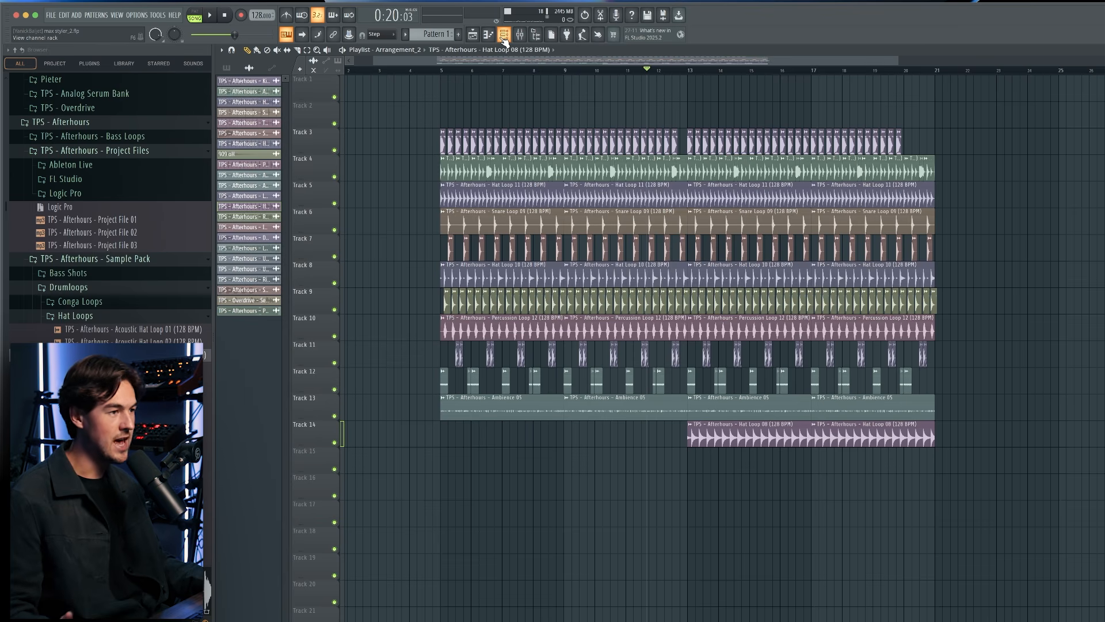
Fill bar 1 of the Serum 2 piano roll with eight consecutive eighth-note F4 notes and play them back.
click(504, 38)
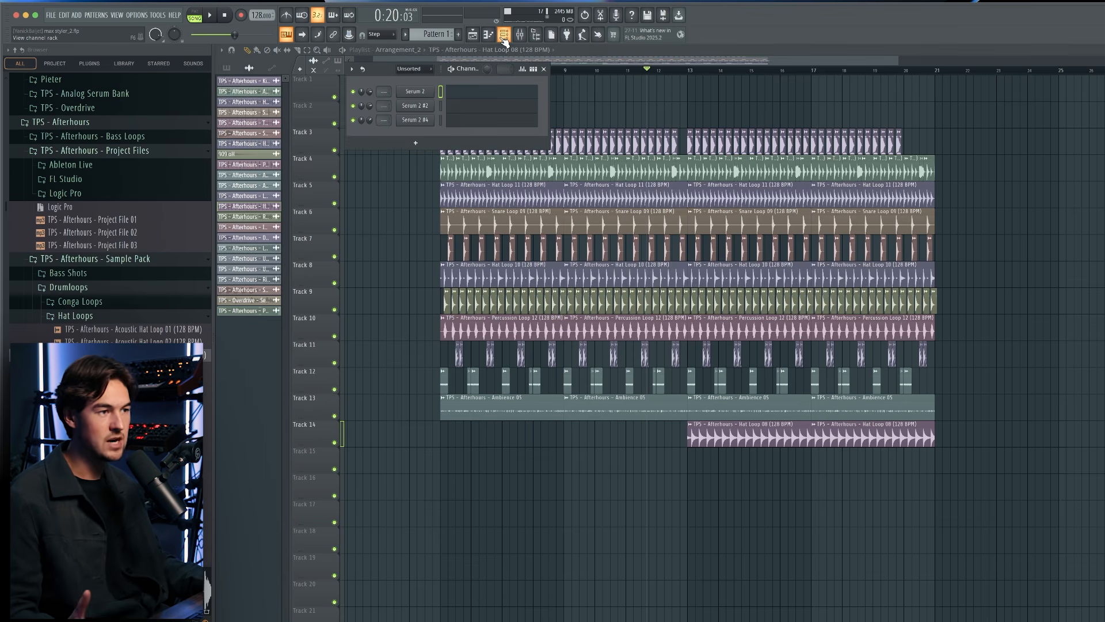
click(473, 102)
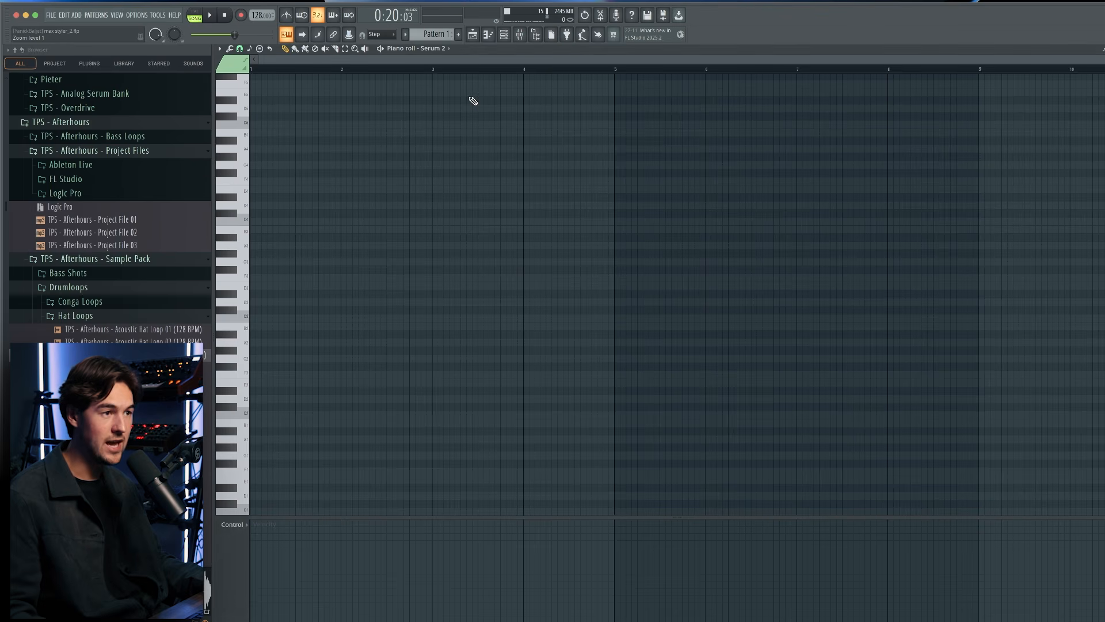
click(268, 181)
scroll(291, 180, up, 4)
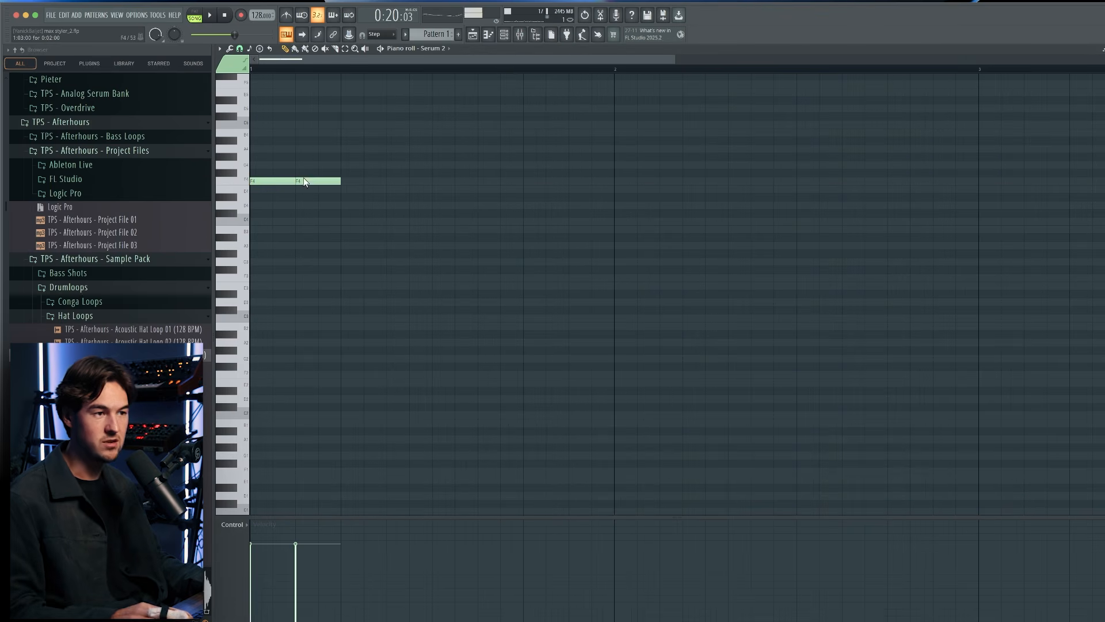
drag(358, 181, 610, 180)
key(space)
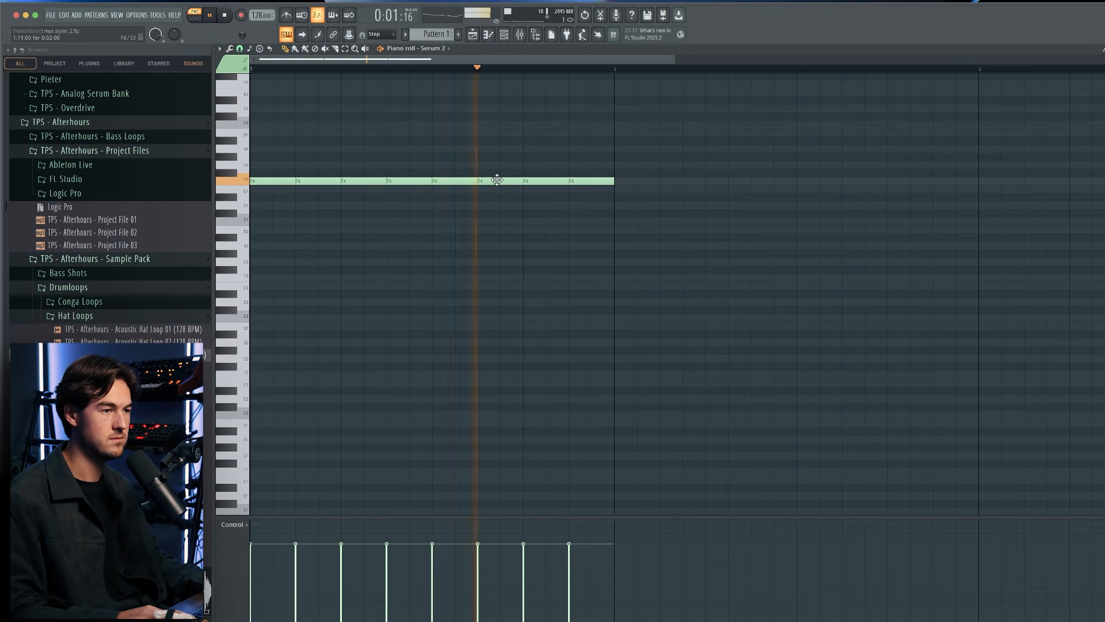
key(space)
Place Pattern 1 on playlist track 2 at bar 5 and play it with the drums.
click(473, 34)
click(446, 115)
right_click(446, 119)
click(226, 67)
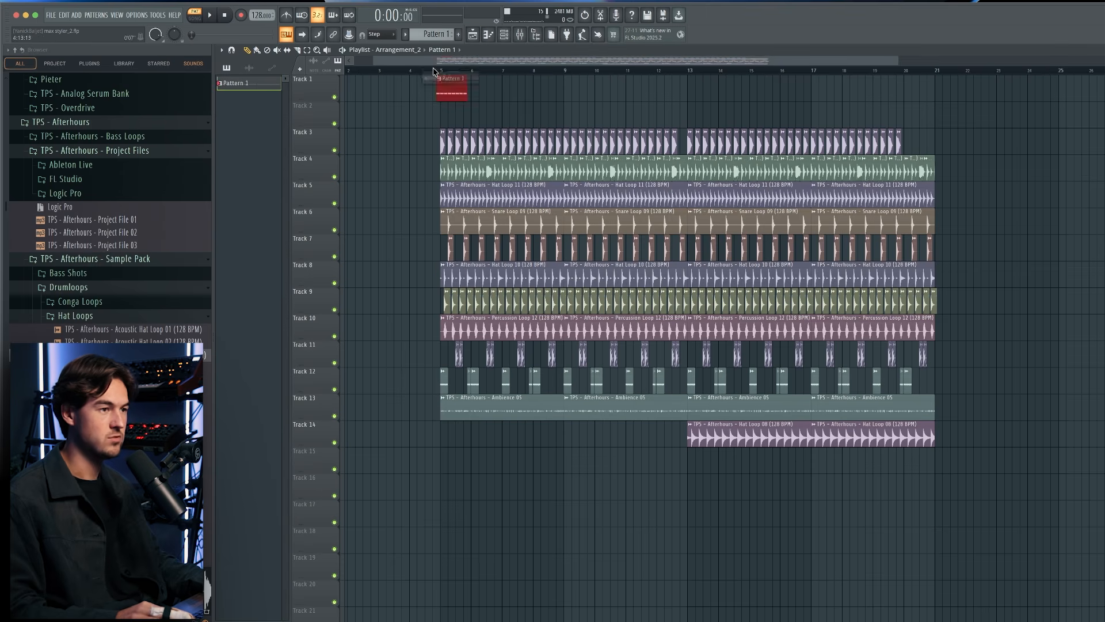
click(435, 71)
scroll(444, 81, up, 3)
drag(467, 94, 475, 119)
key(space)
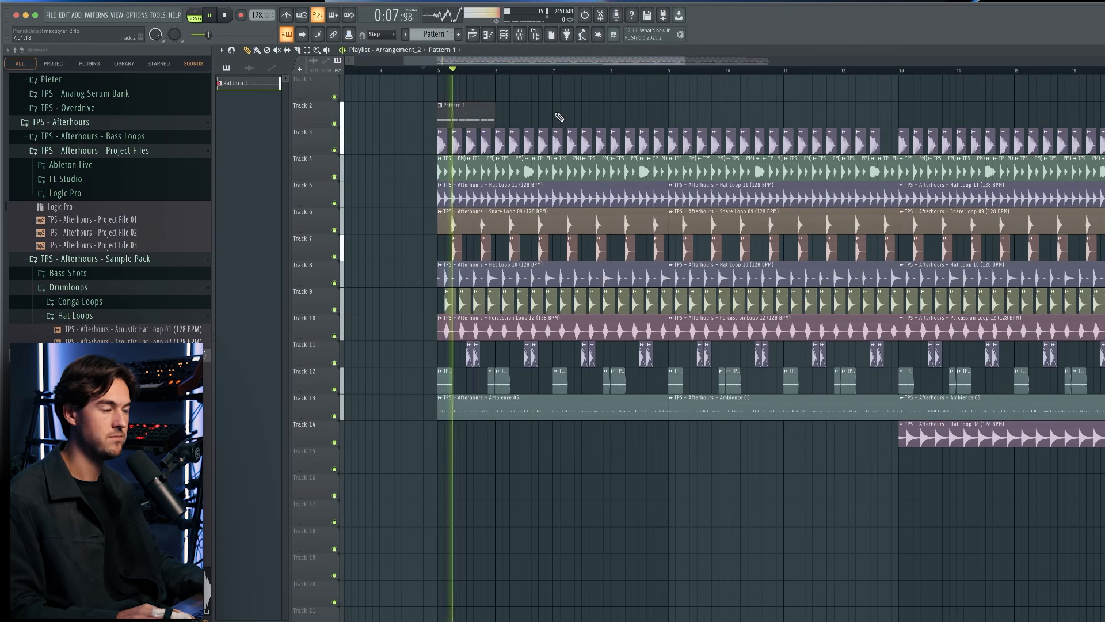
key(space)
Shorten the Serum 2 bass notes to leave gaps and replace the fifth with two shorter F#4 notes.
double_click(482, 117)
scroll(438, 107, up, 3)
scroll(338, 104, up, 3)
key(l)
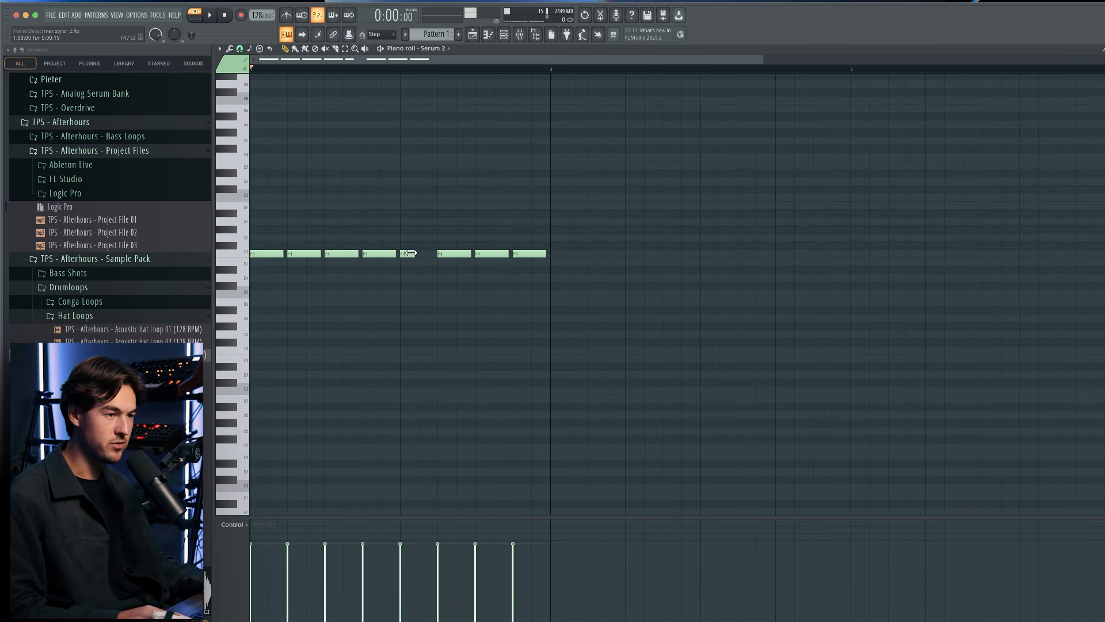
key(space)
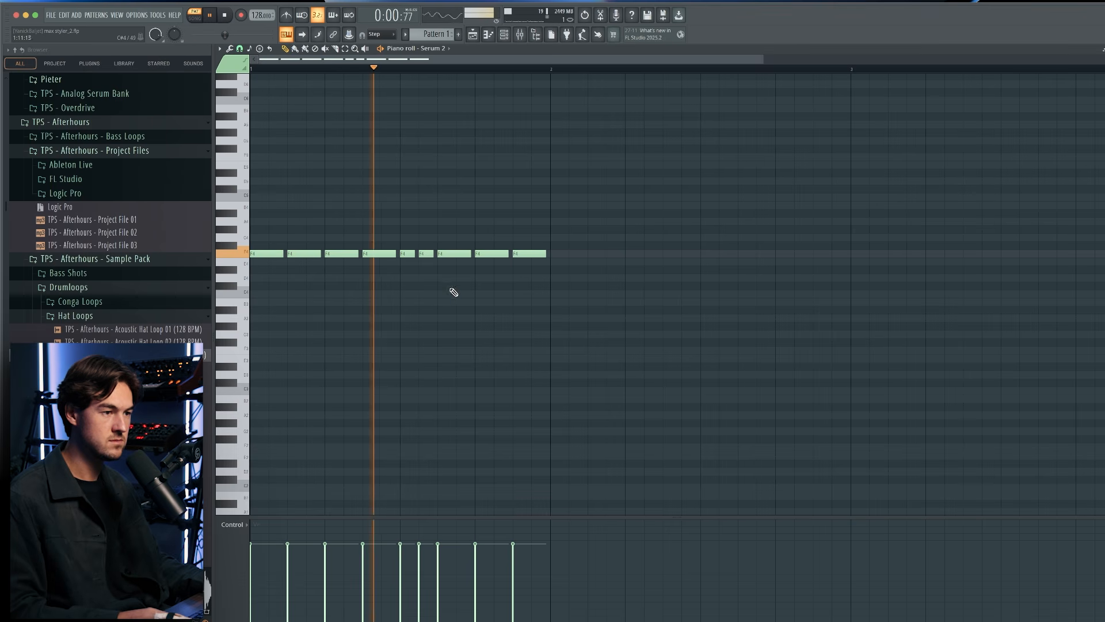
drag(408, 255, 427, 246)
super+click(517, 200)
Duplicate the one-bar bassline into bar 2, lower its final note to D#4, and play it back.
drag(575, 294, 267, 223)
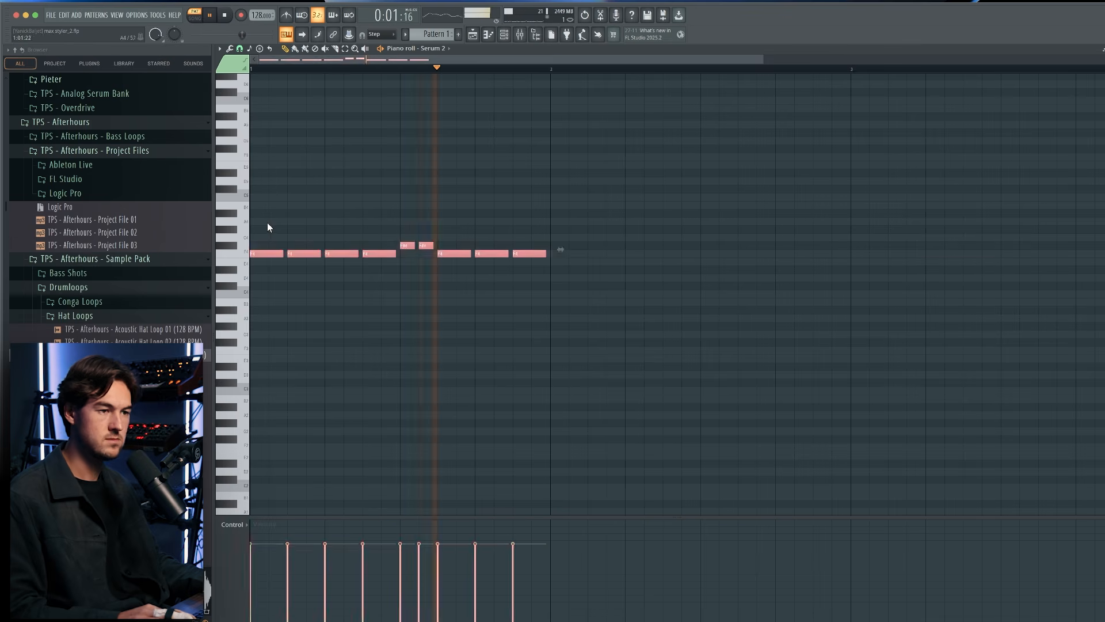
key(super+b)
super+click(570, 229)
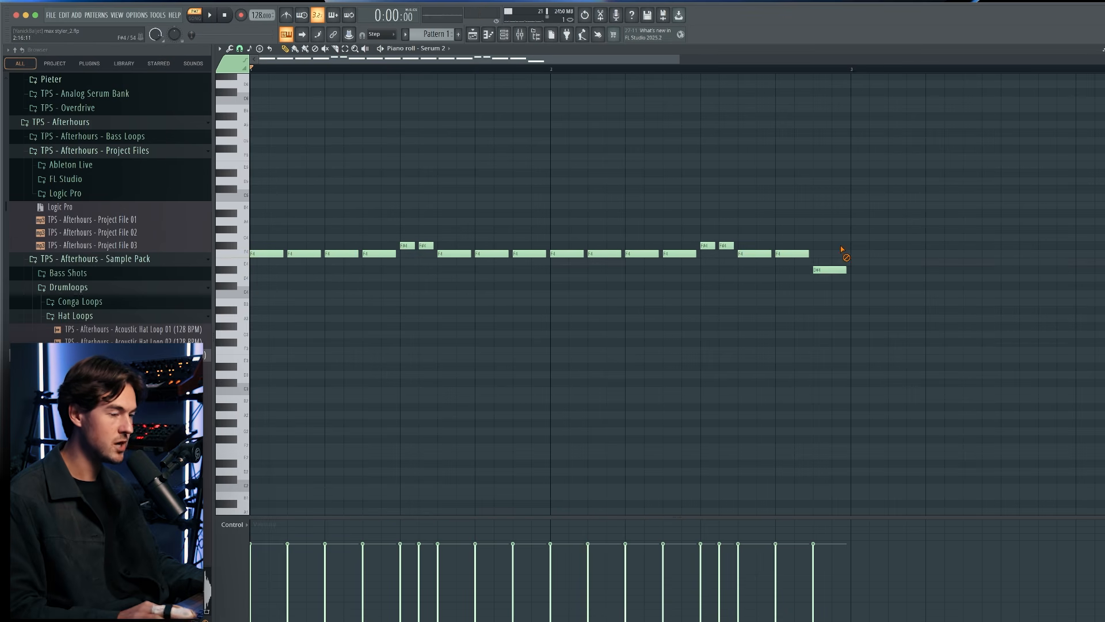
scroll(842, 249, down, 2)
key(space)
Duplicate the two-bar bassline into bars 3 and 4.
drag(760, 329, 259, 217)
key(super+b)
super+click(644, 213)
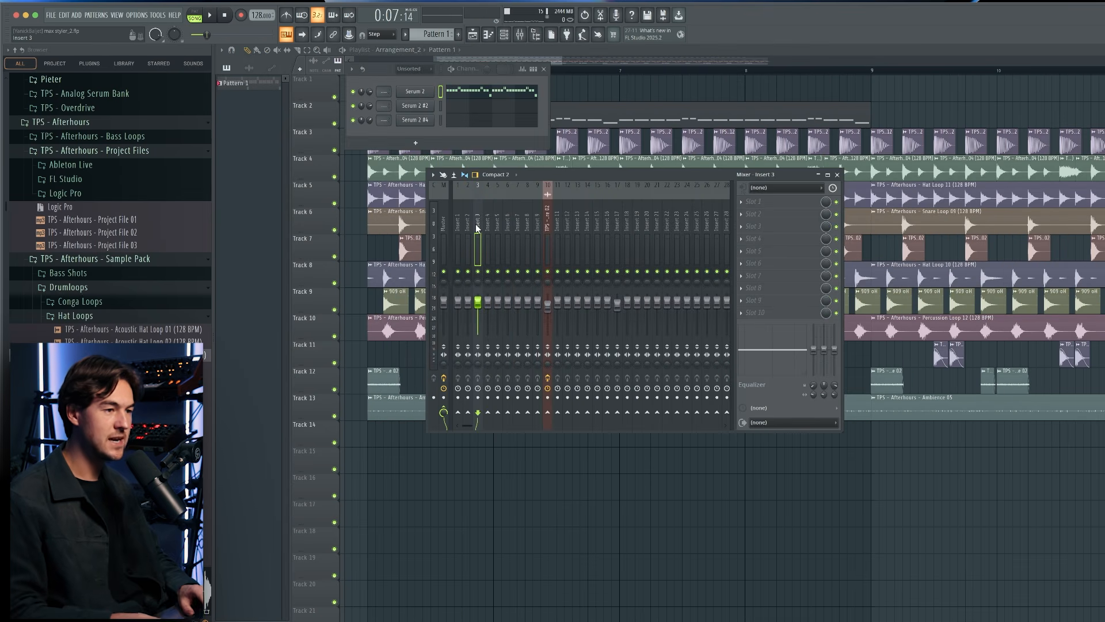
Route the Serum 2 bass to mixer insert 3 and load Kickstart 2 in effect slot 6.
key(ctrl+l)
click(782, 262)
key(k)
key(k)
key(Return)
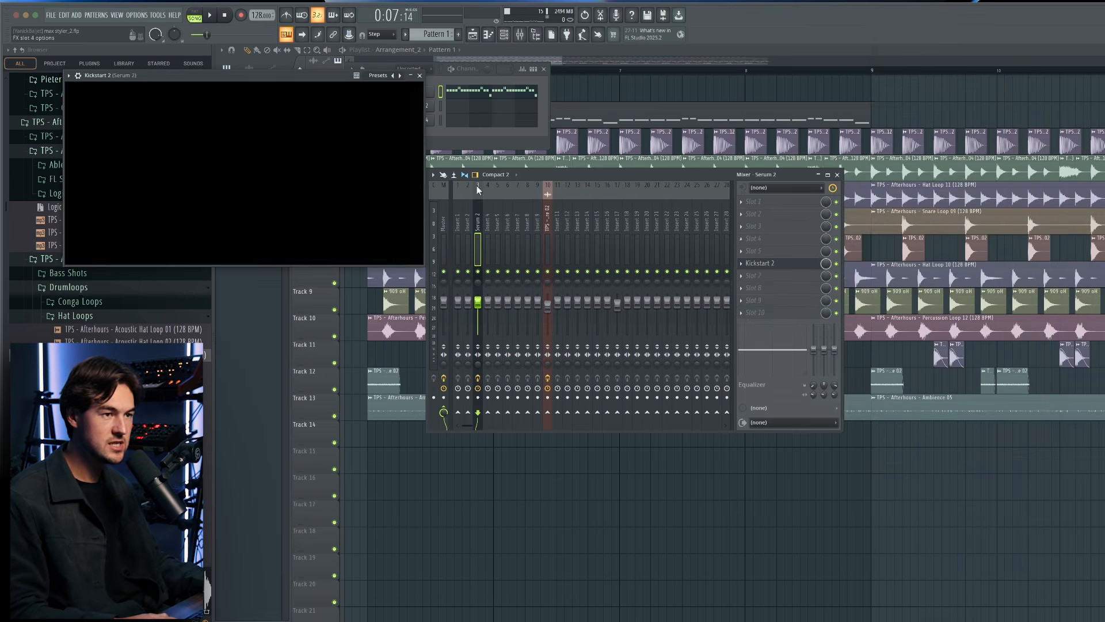
click(441, 311)
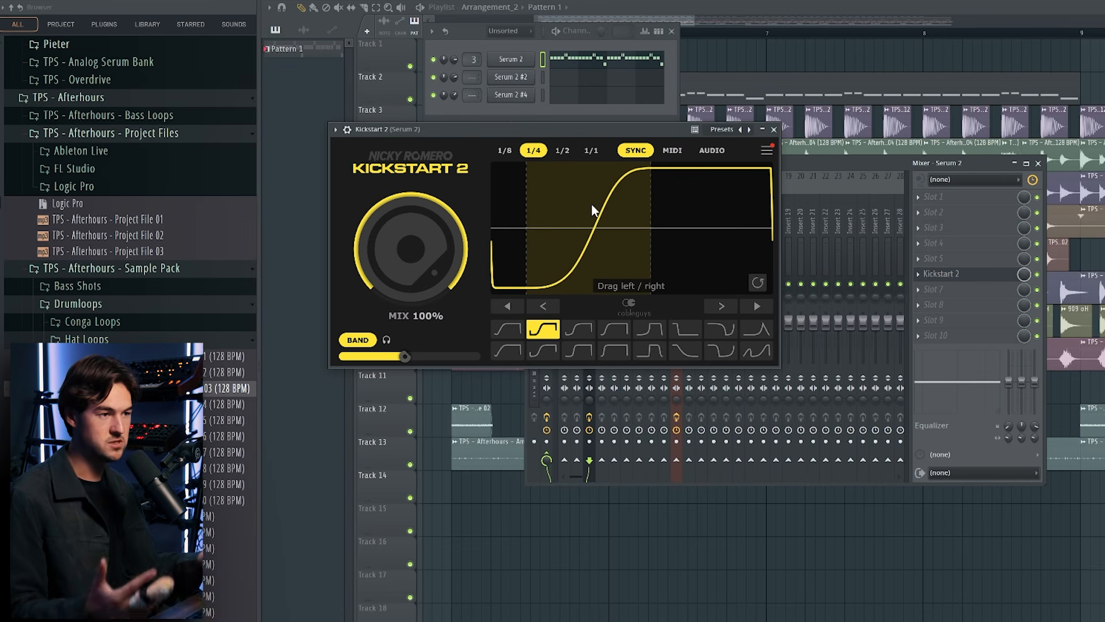
Play from bar 5, compare Kickstart 2 with Band ducking off and on, and raise the band crossover slightly.
click(558, 33)
click(741, 71)
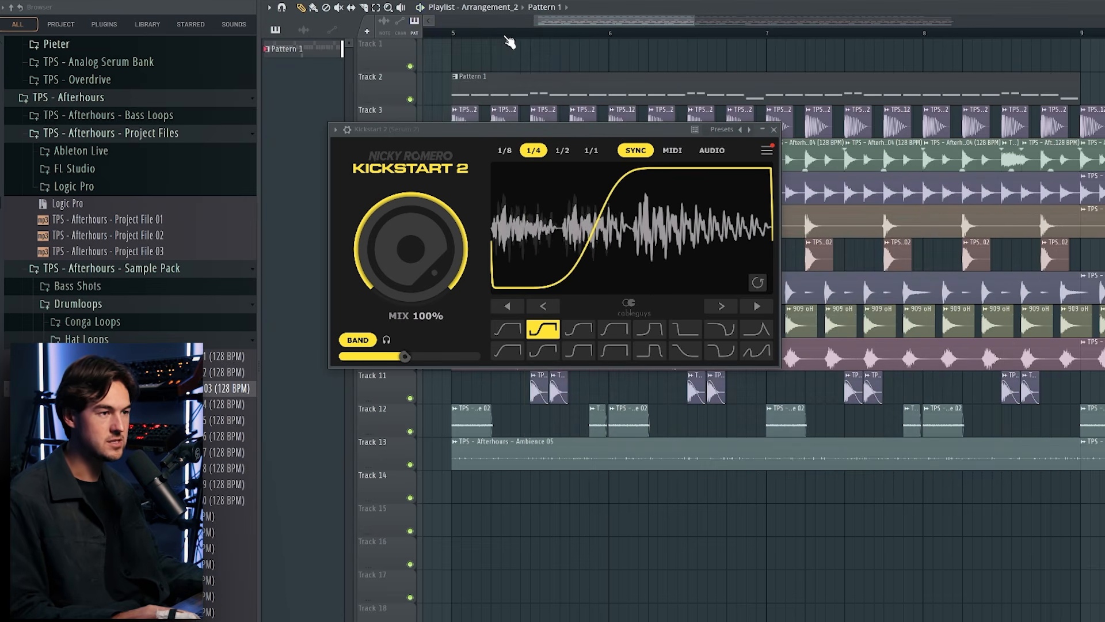
click(460, 34)
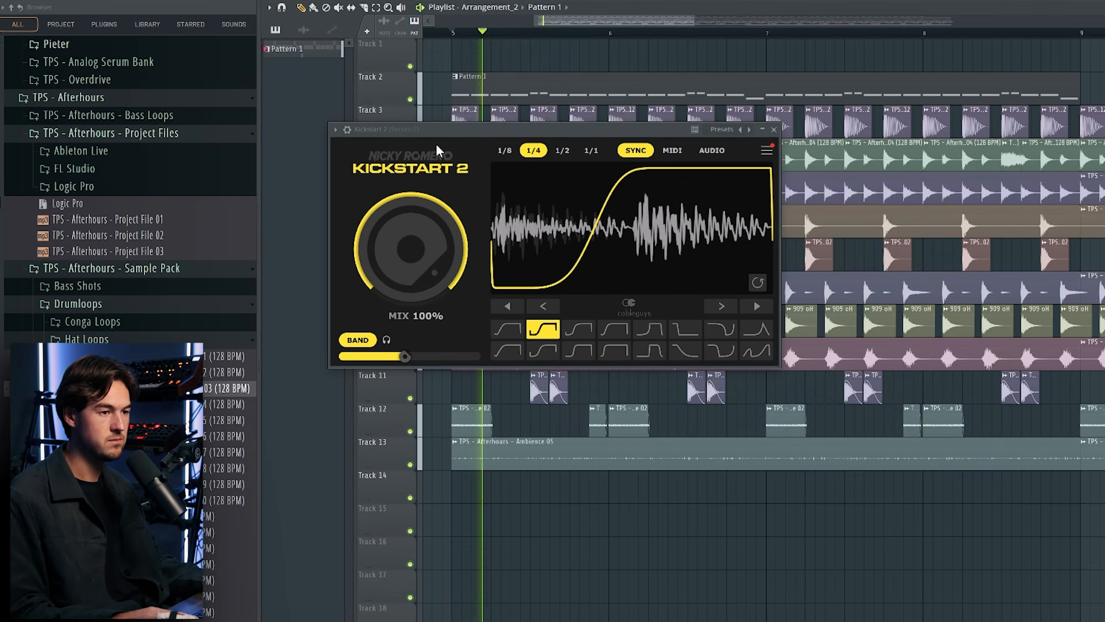
click(366, 340)
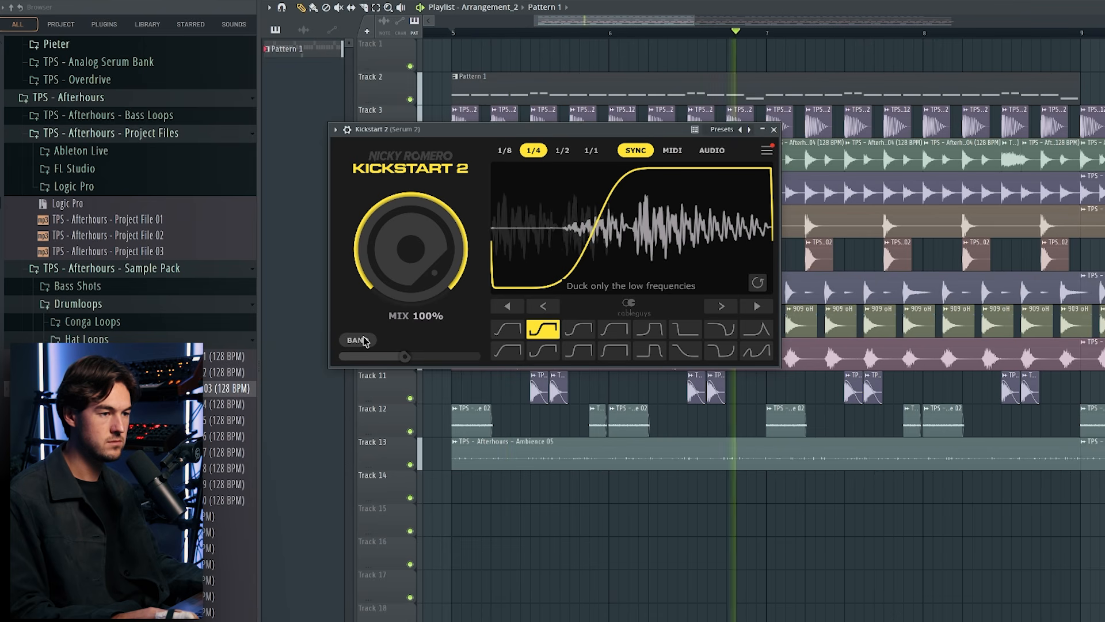
click(365, 341)
drag(405, 357, 415, 357)
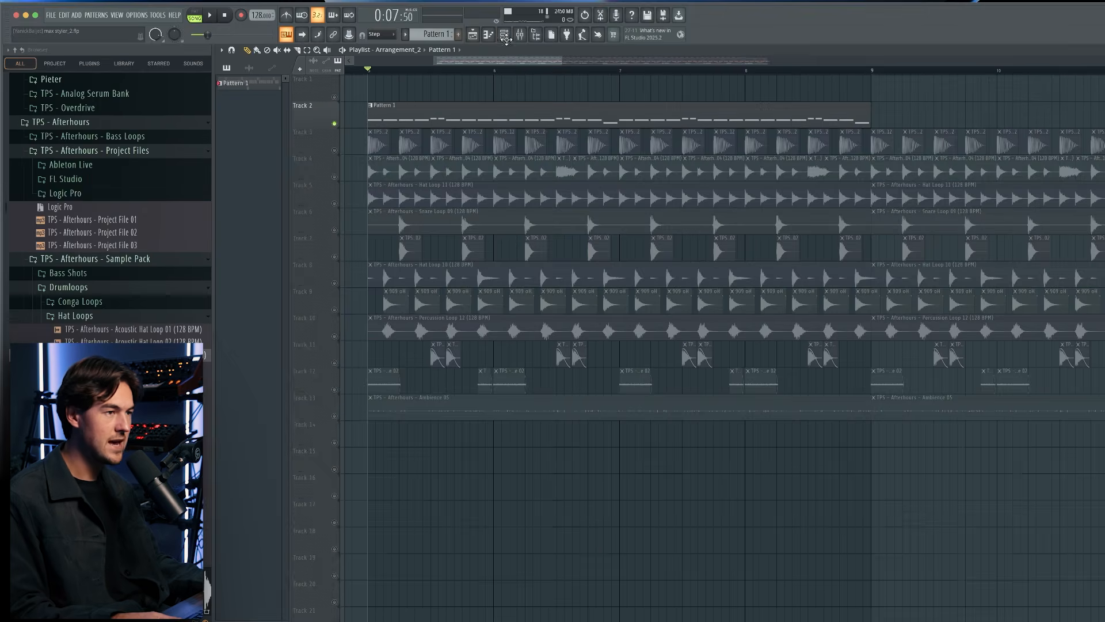
Load OTT in slot 2 of the Serum 2 mixer insert and adjust its depth during playback.
click(519, 36)
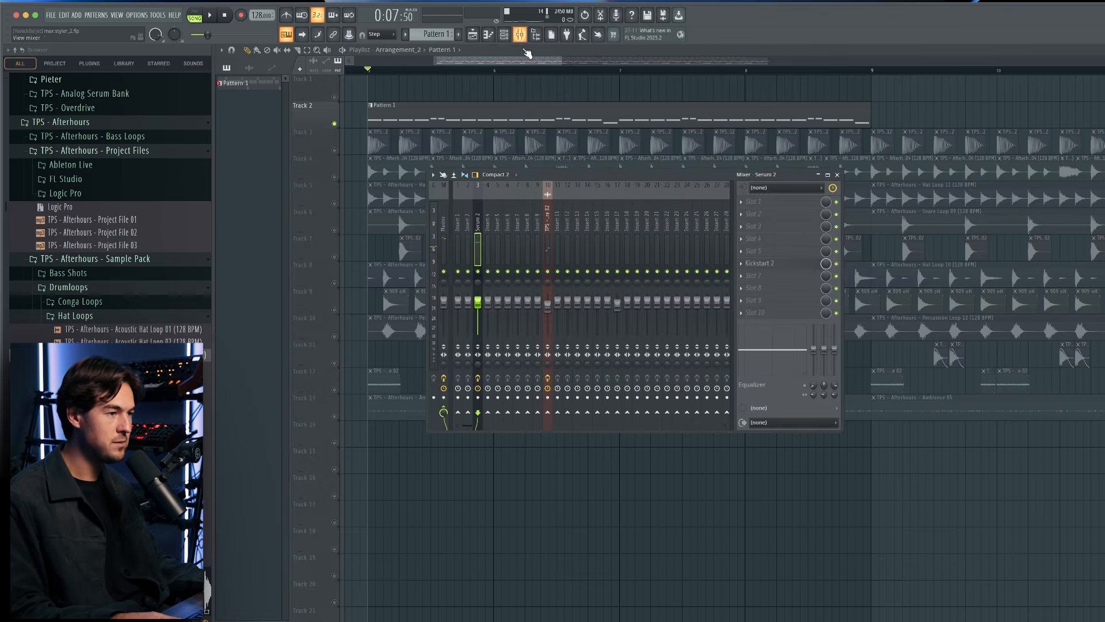
click(768, 219)
key(o)
key(Return)
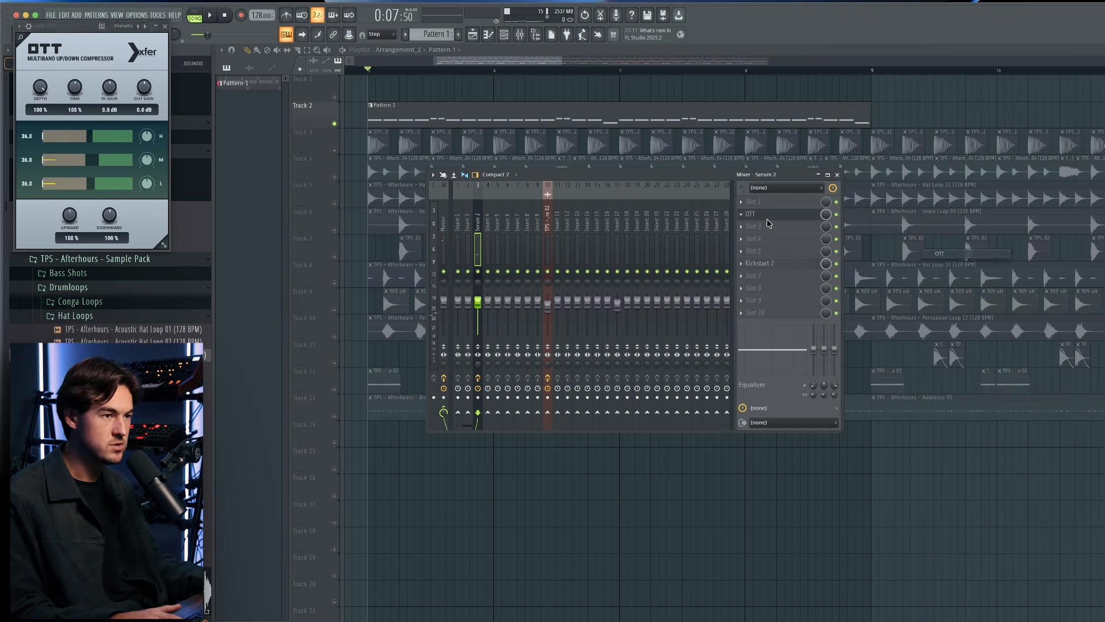
drag(97, 27, 626, 163)
key(space)
mouse_move(574, 222)
mouse_down()
mouse_move(576, 282)
mouse_move(574, 209)
mouse_up()
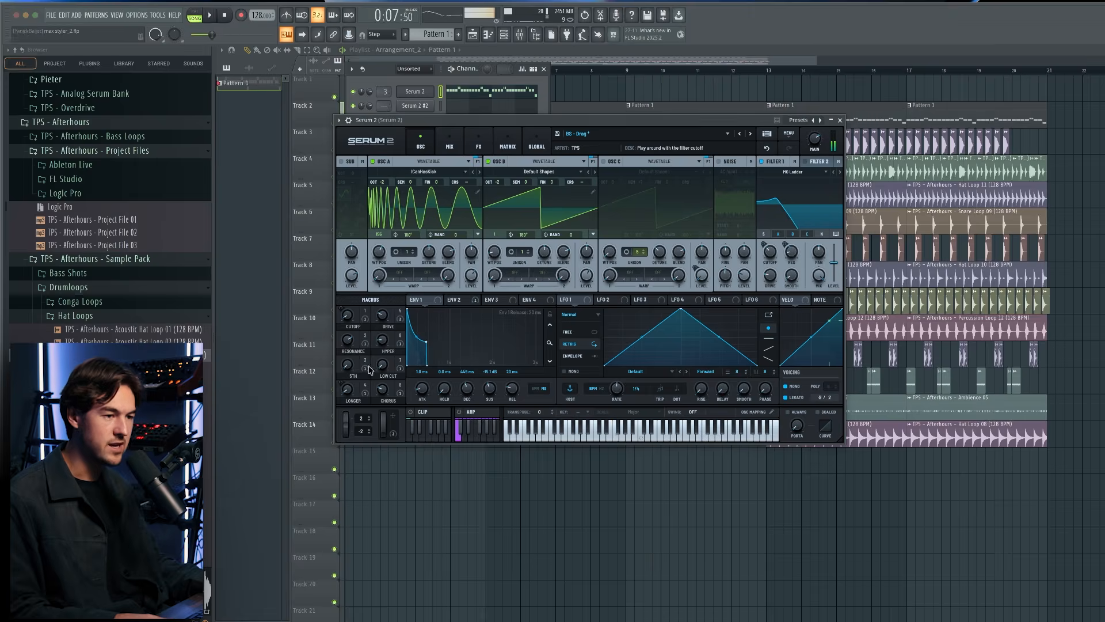
Audition the bass's mod wheel in Serum 2 and create an automation clip for it on playlist track 1.
key(space)
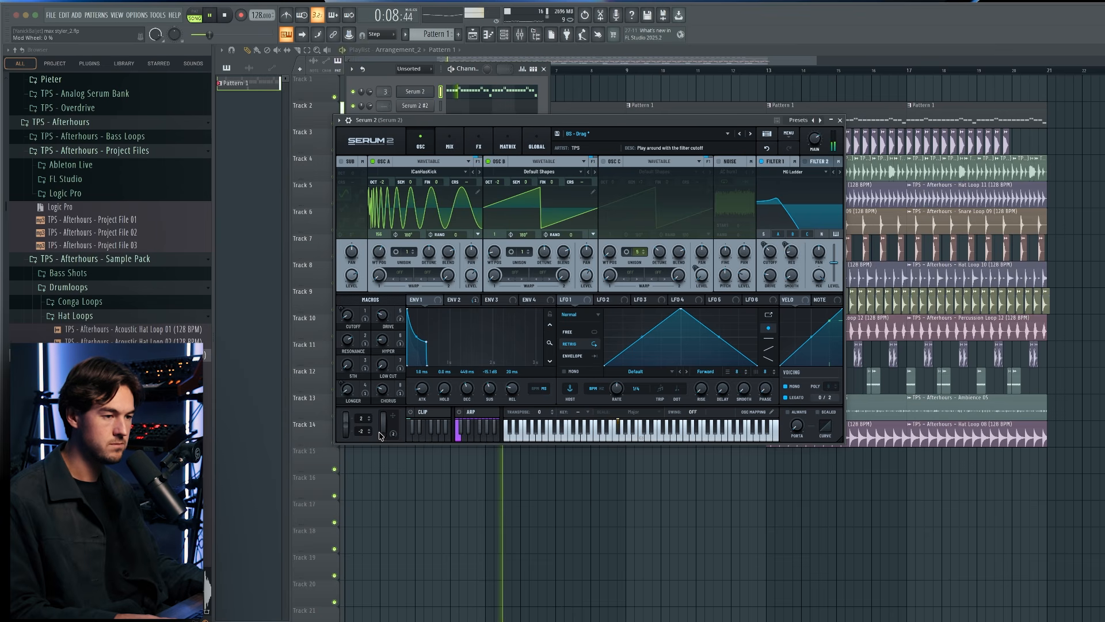
key(space)
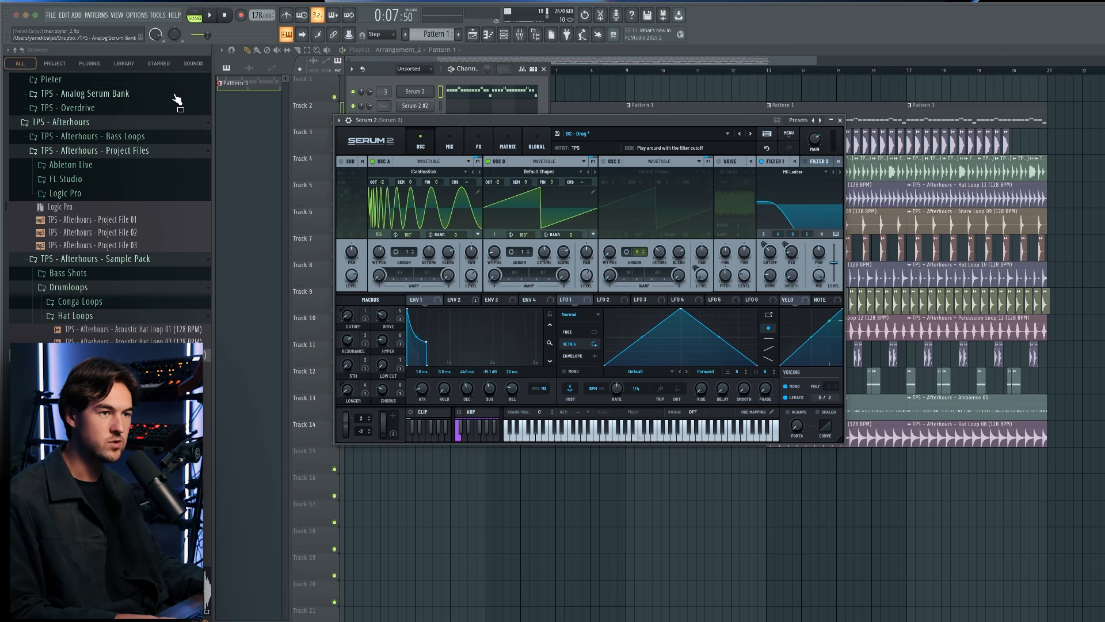
click(157, 16)
mouse_move(211, 182)
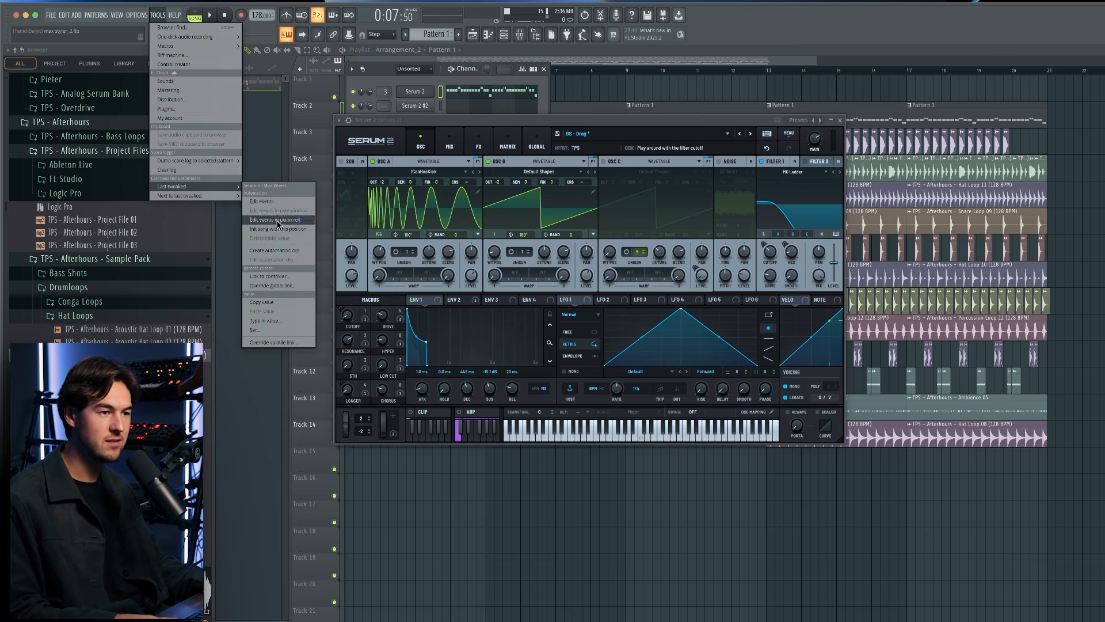
click(306, 251)
drag(714, 82, 668, 83)
click(840, 120)
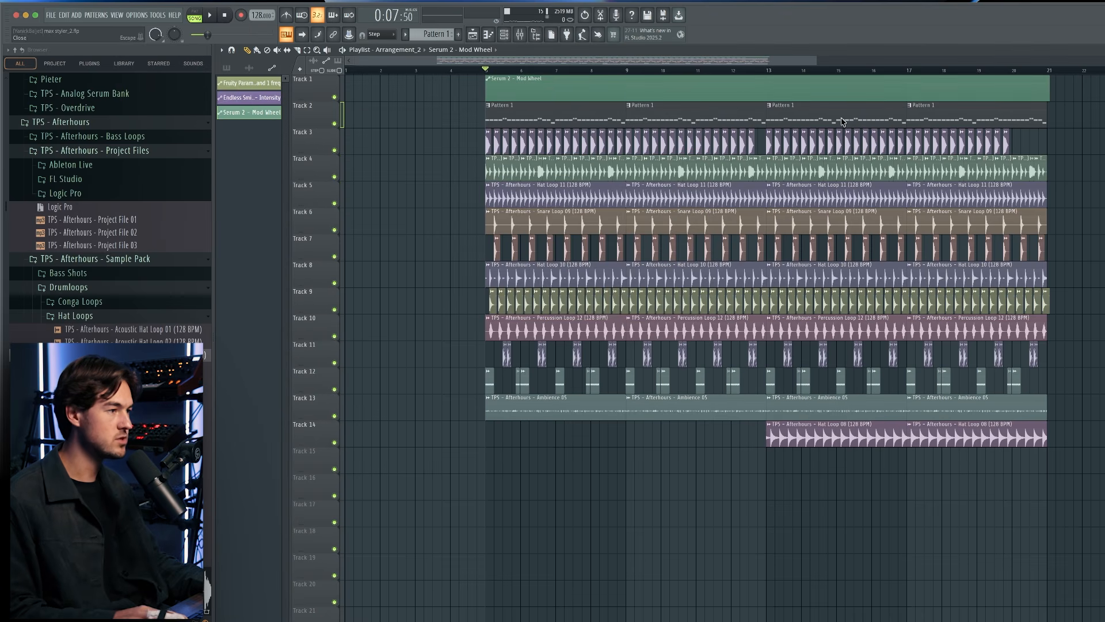
Shorten the mod wheel automation clip to bars 5 and 6, shape small rises and falls in it, and play it back.
drag(1047, 79, 549, 82)
scroll(575, 86, up, 4)
drag(644, 83, 664, 81)
key(space)
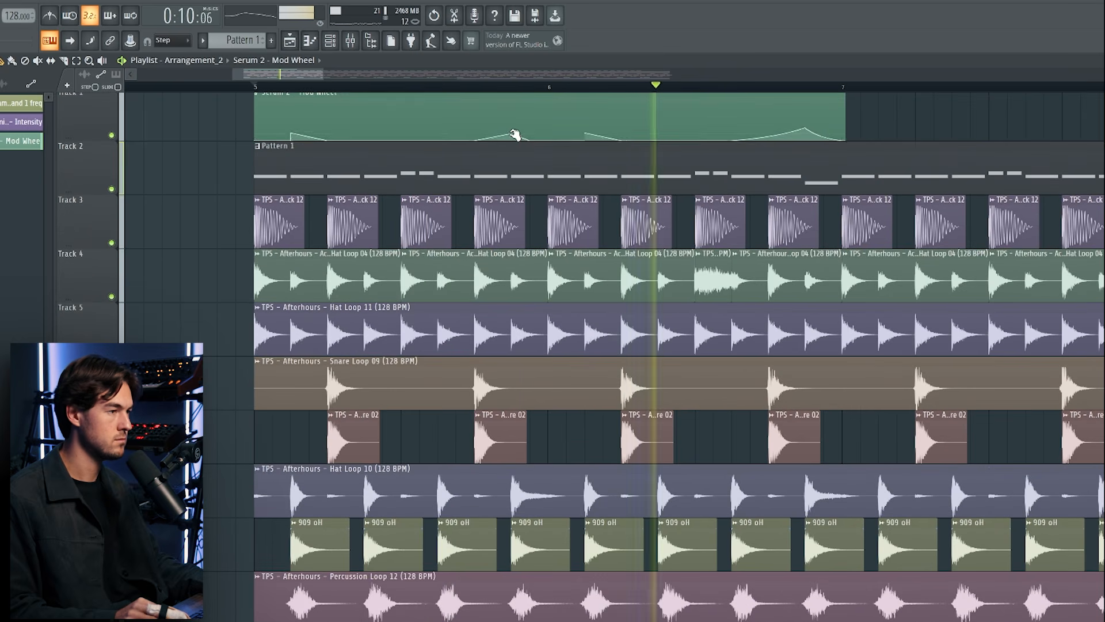
scroll(541, 133, down, 2)
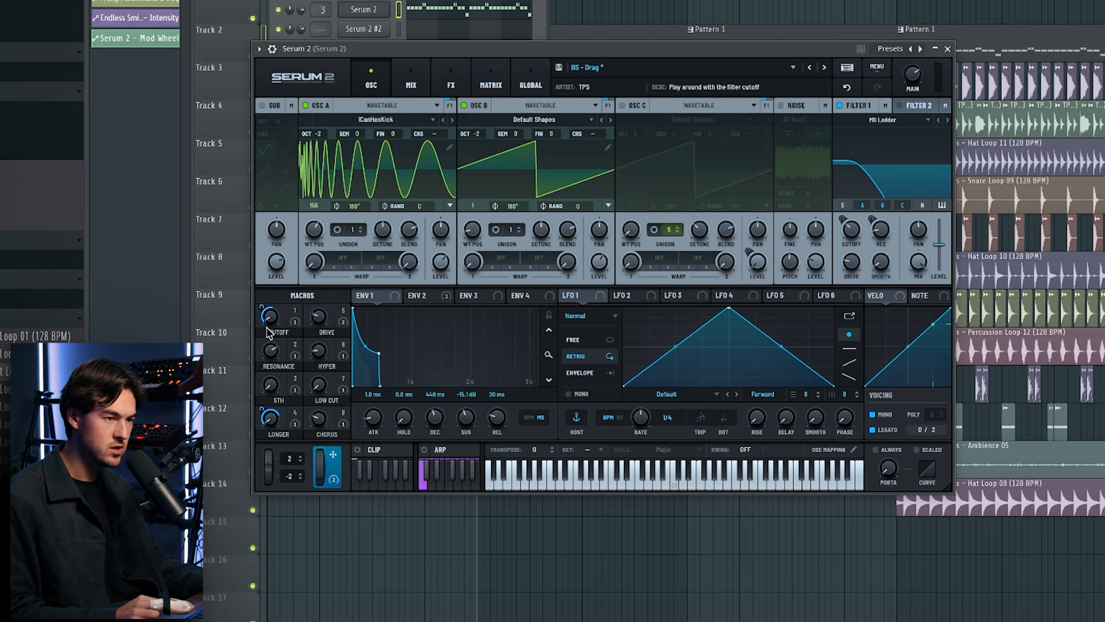
Examine the oscillators and effects chain of the PL - Thrill preset in Serum 2 #2.
mouse_move(260, 313)
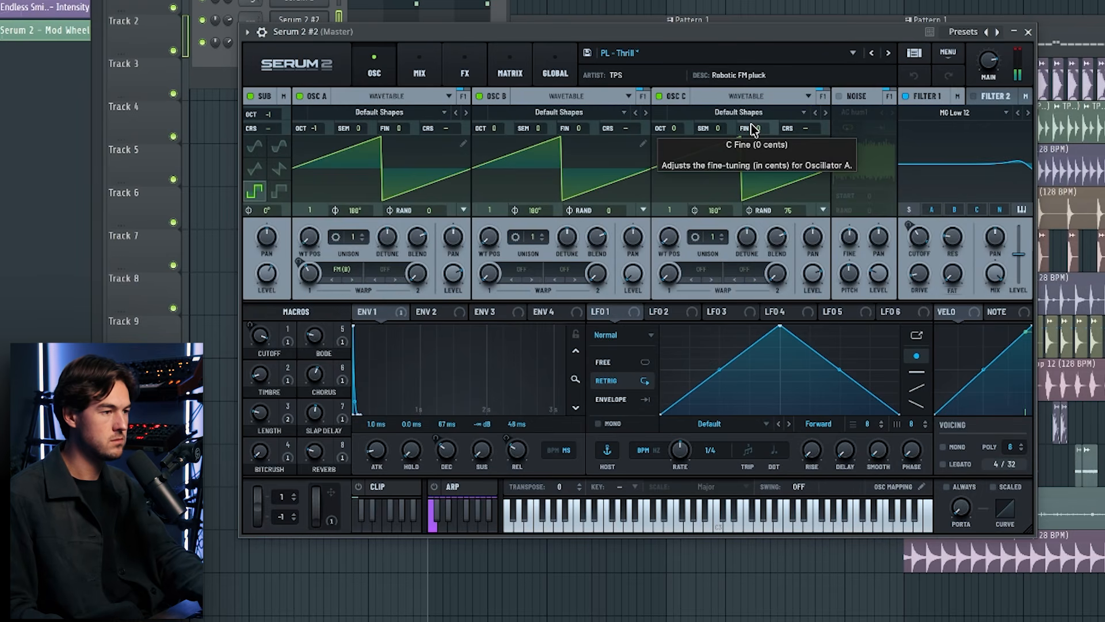
click(464, 70)
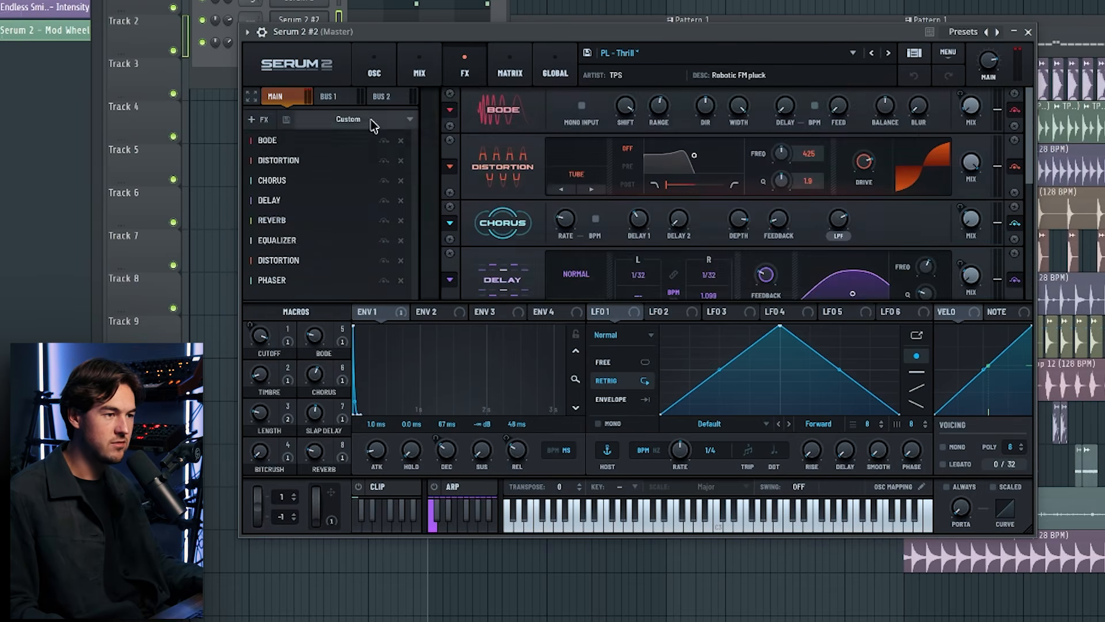
click(287, 280)
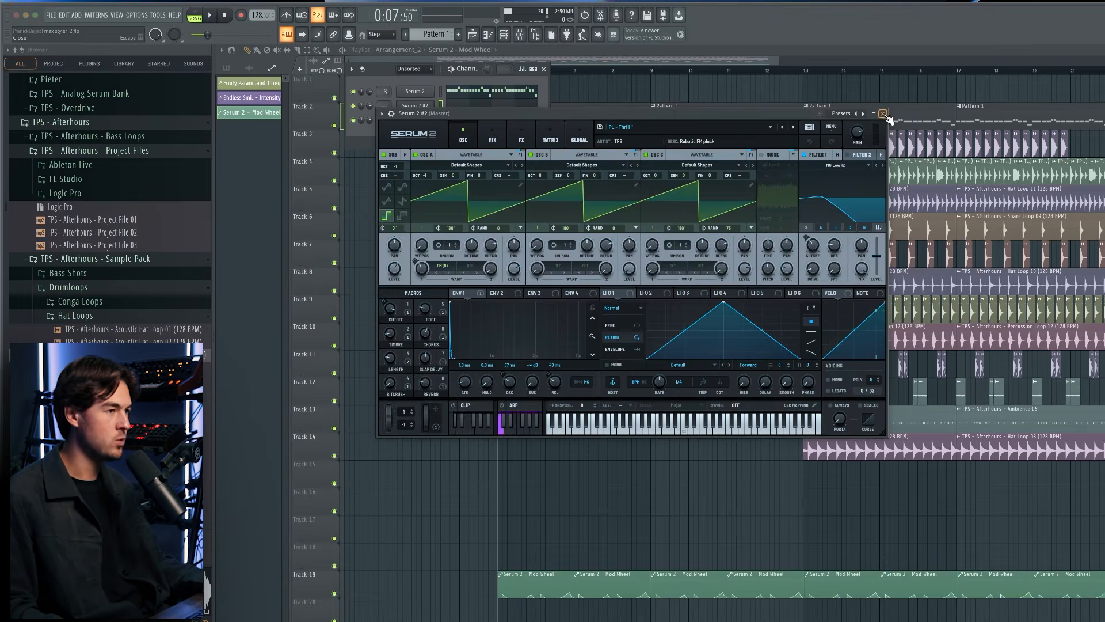
click(887, 115)
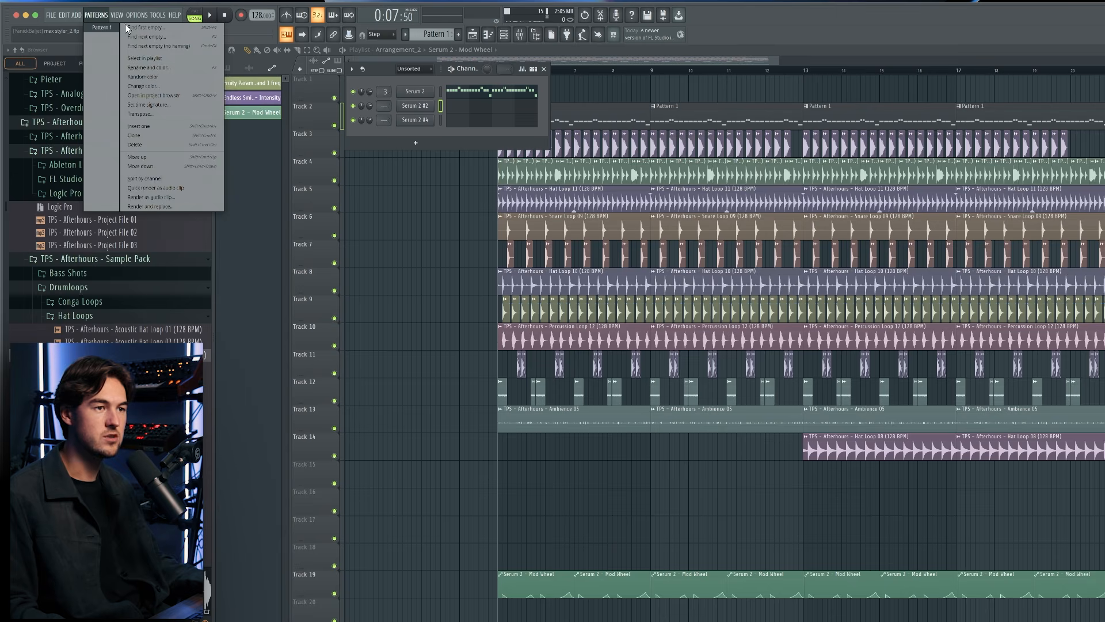
Create Pattern 2 and write short F4 pluck notes for Serum 2 #2 in bars 1 and 3.
click(128, 28)
click(473, 108)
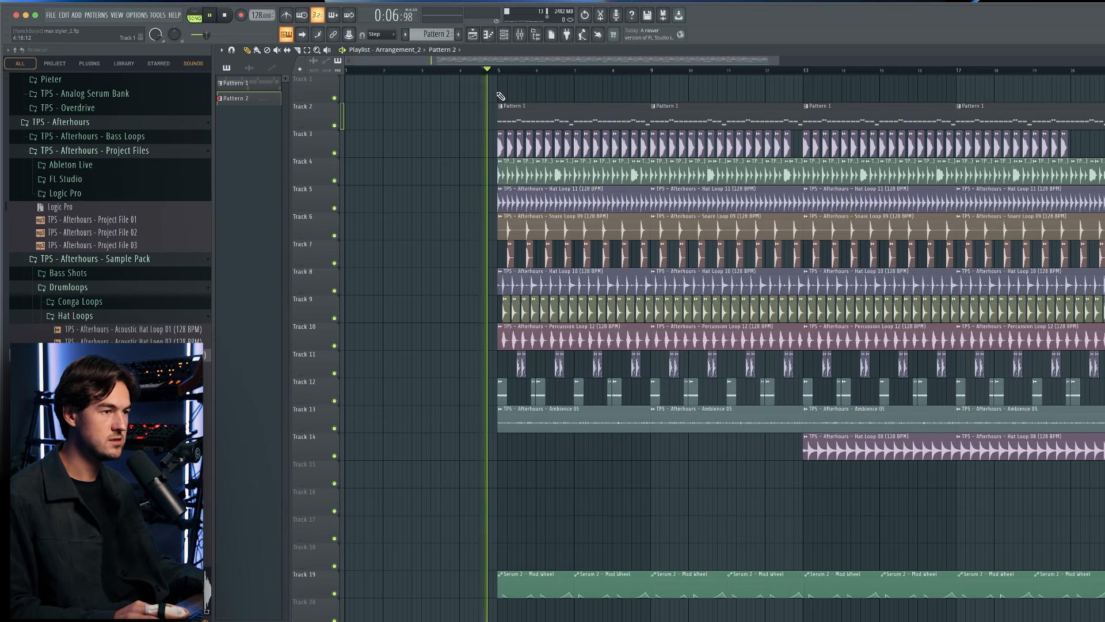
Place Pattern 2 four times in a row on track 1 from bar 5 and insert an empty track above it.
click(501, 97)
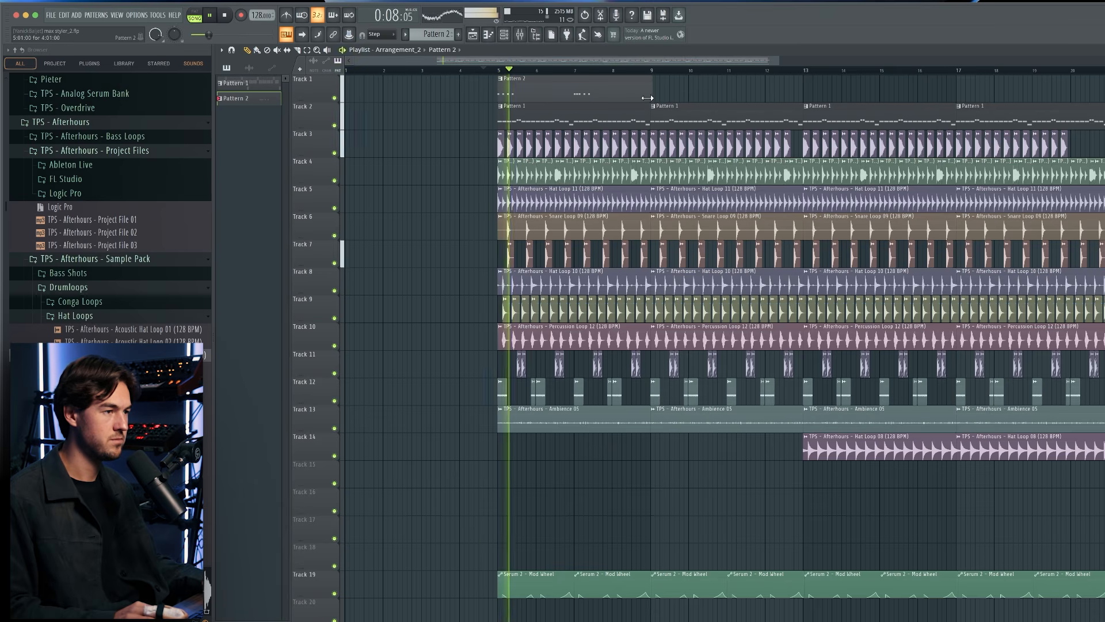
click(654, 97)
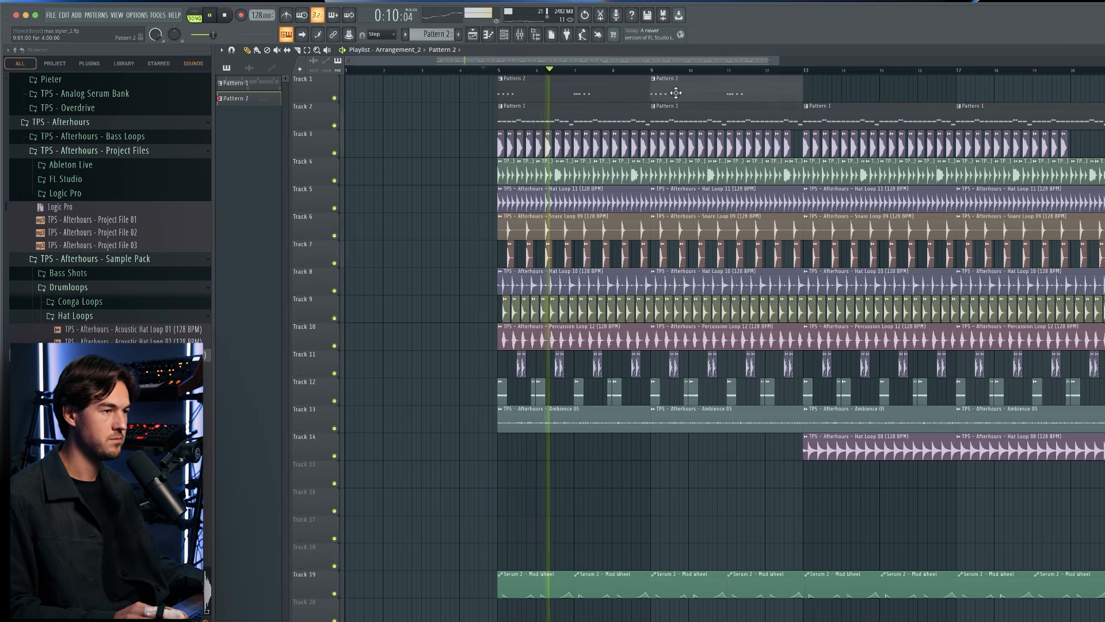
drag(864, 97, 597, 81)
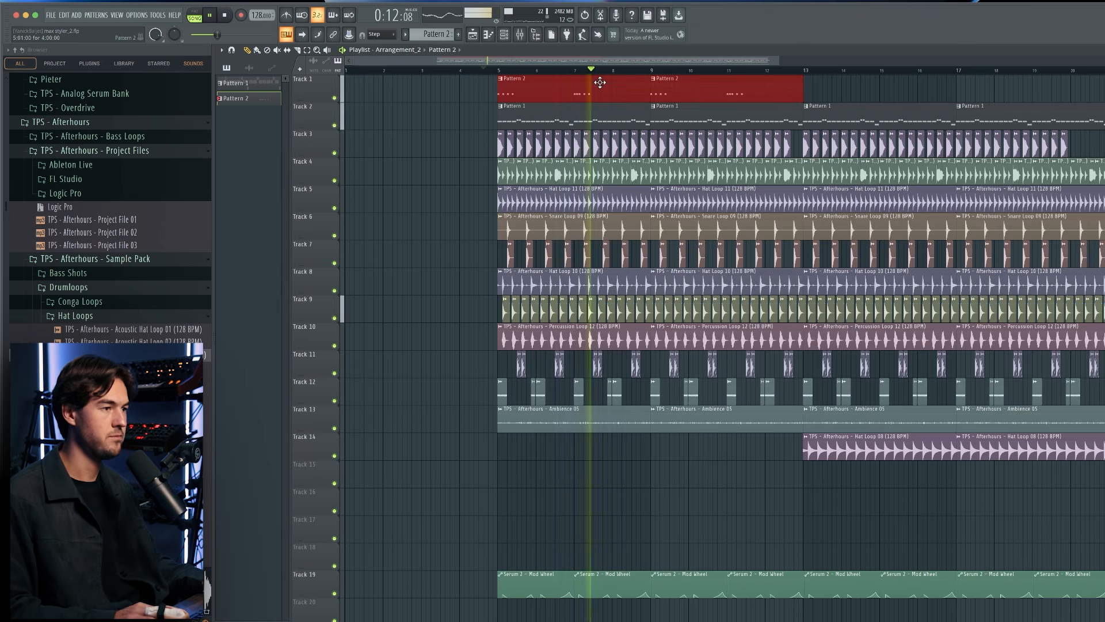
key(ctrl+b)
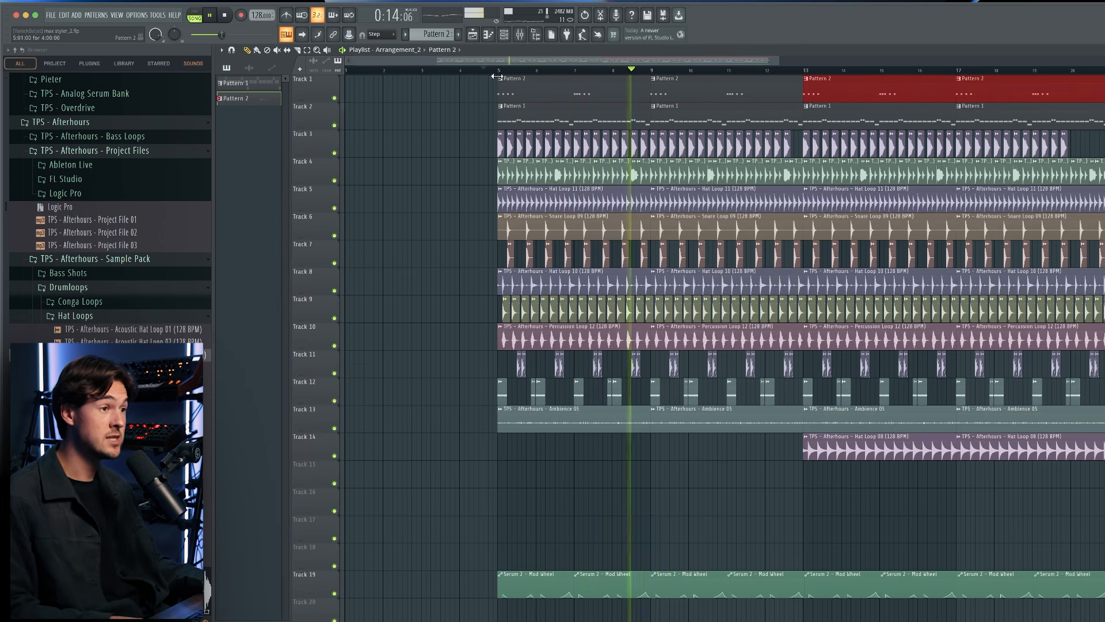
right_click(311, 78)
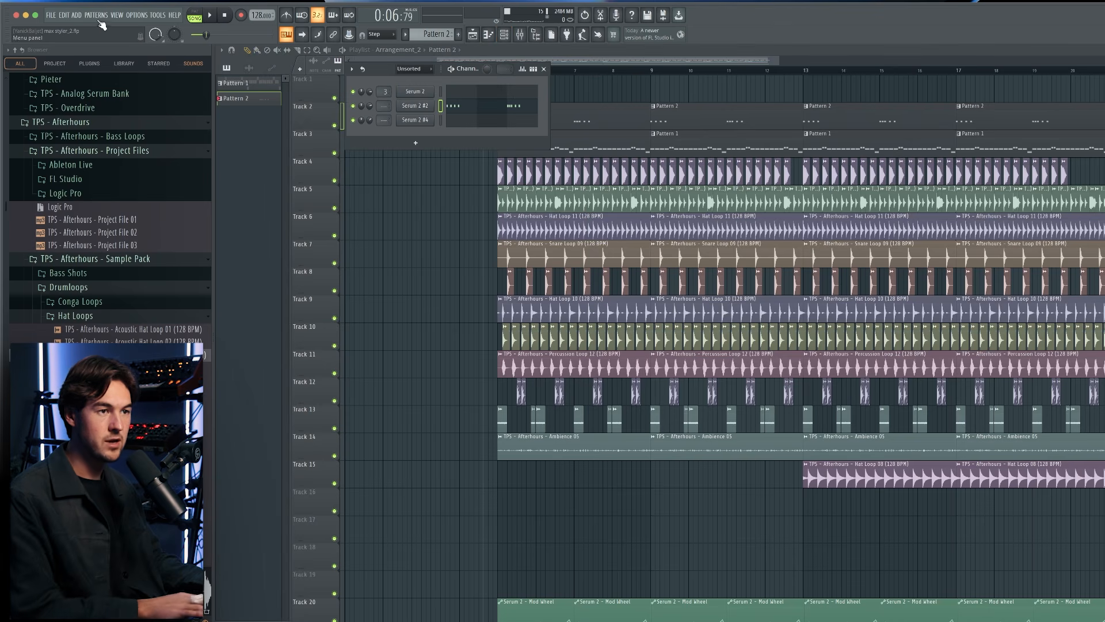
Create Pattern 3, check the LD - Dynamics lead in Serum 2 #4, and write short repeated single-pitch notes in bars 1 and 3.
click(97, 15)
click(110, 25)
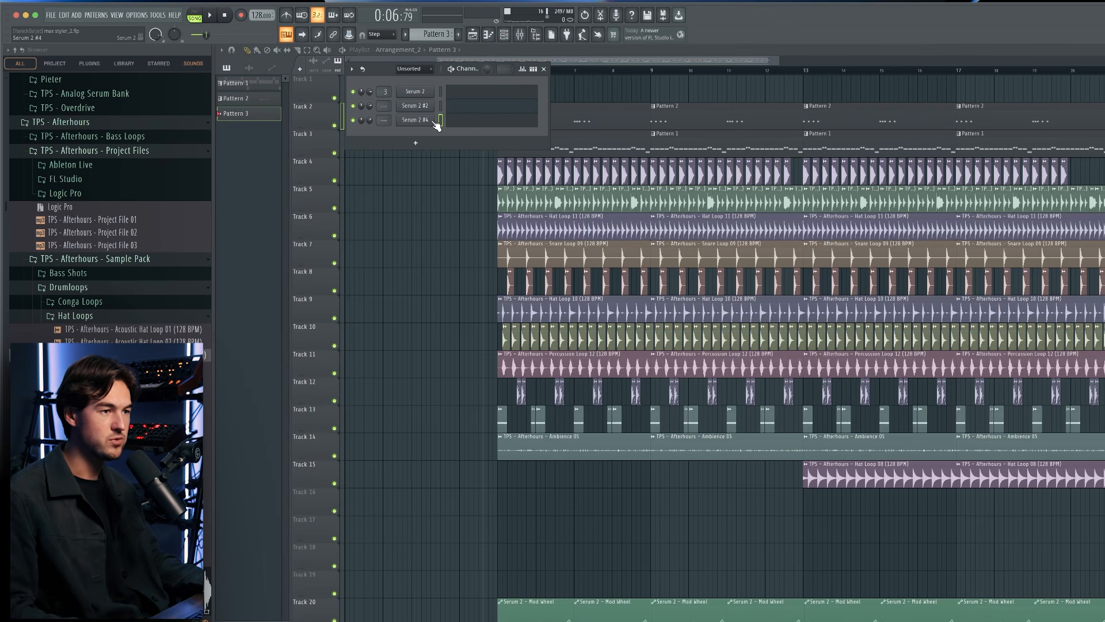
click(433, 122)
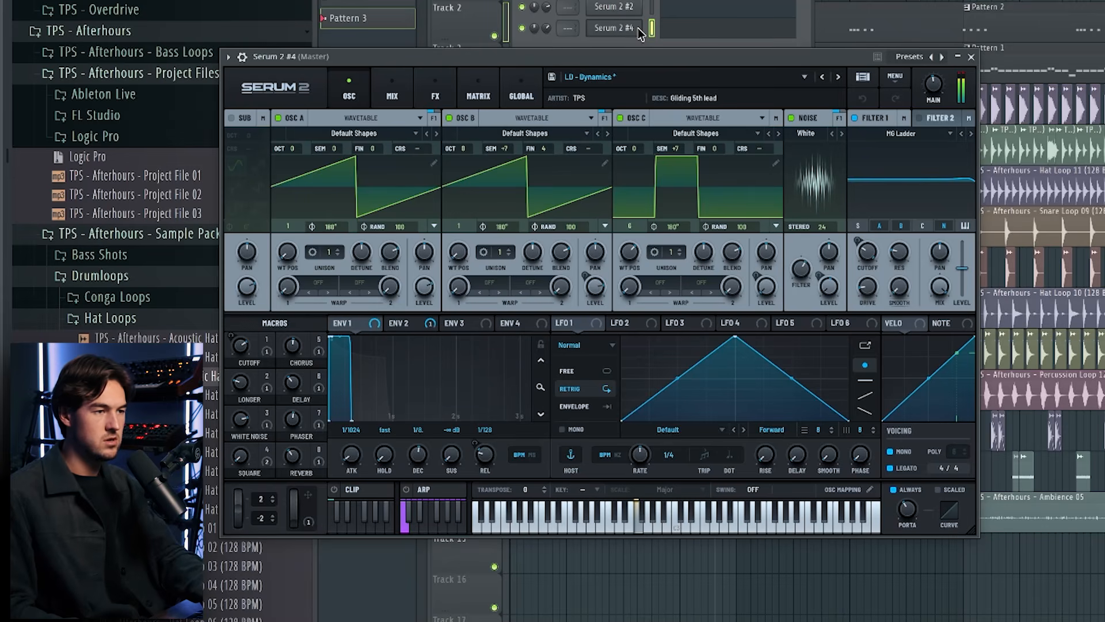
click(971, 57)
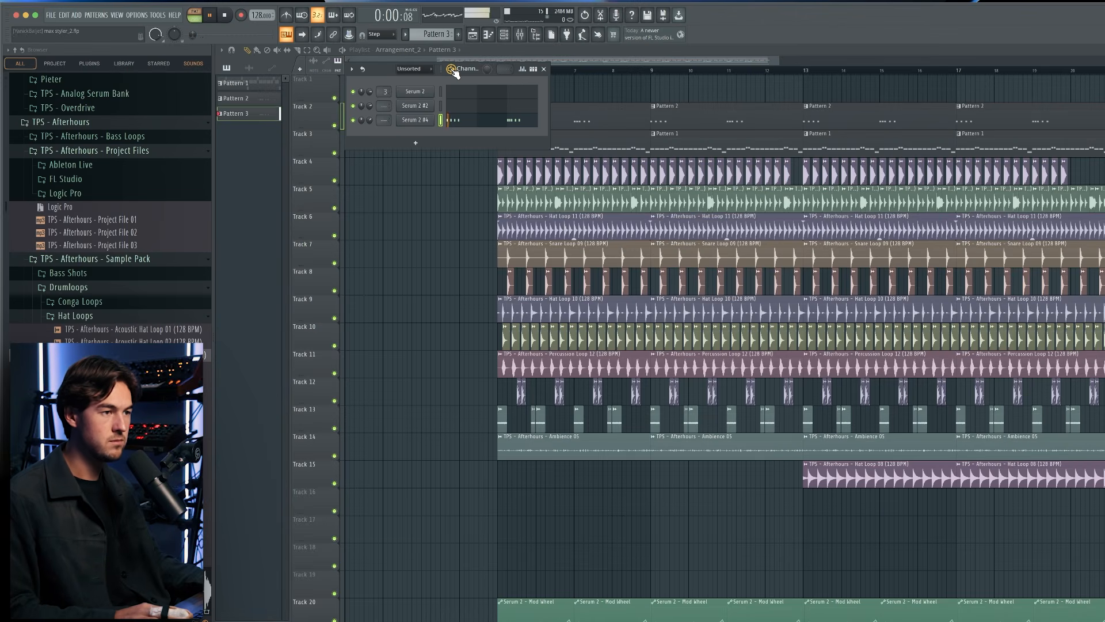
click(467, 111)
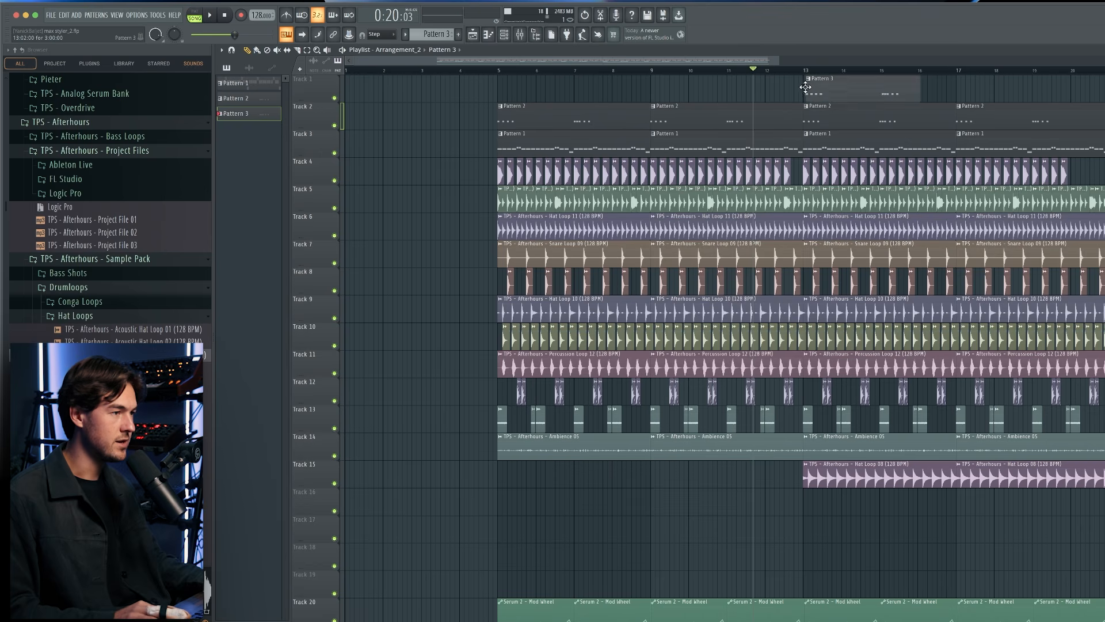
drag(805, 87, 803, 88)
key(space)
Place Pattern 3 on track 1 at bars 13 and 17 and set the playback position to bar 12.
drag(917, 94, 958, 96)
click(972, 98)
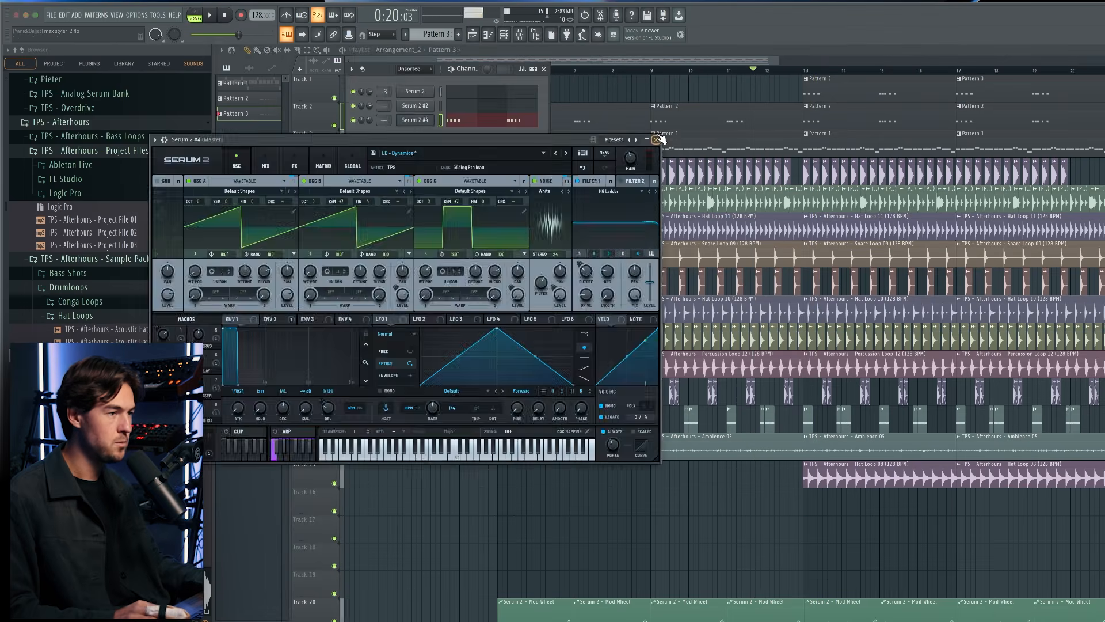
click(660, 138)
right_click(705, 91)
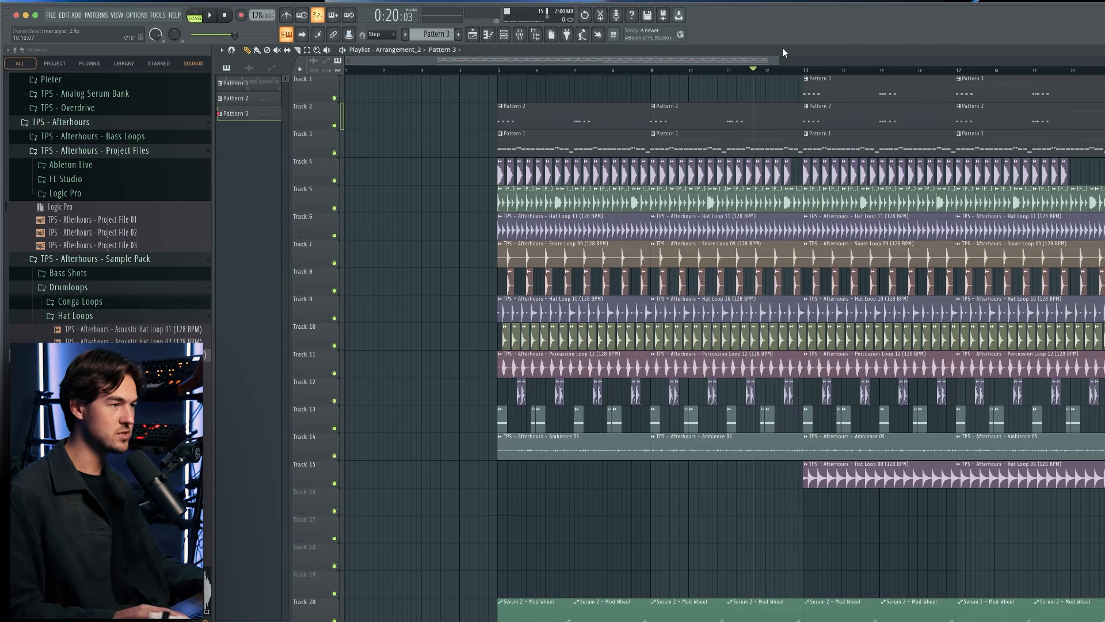
click(792, 70)
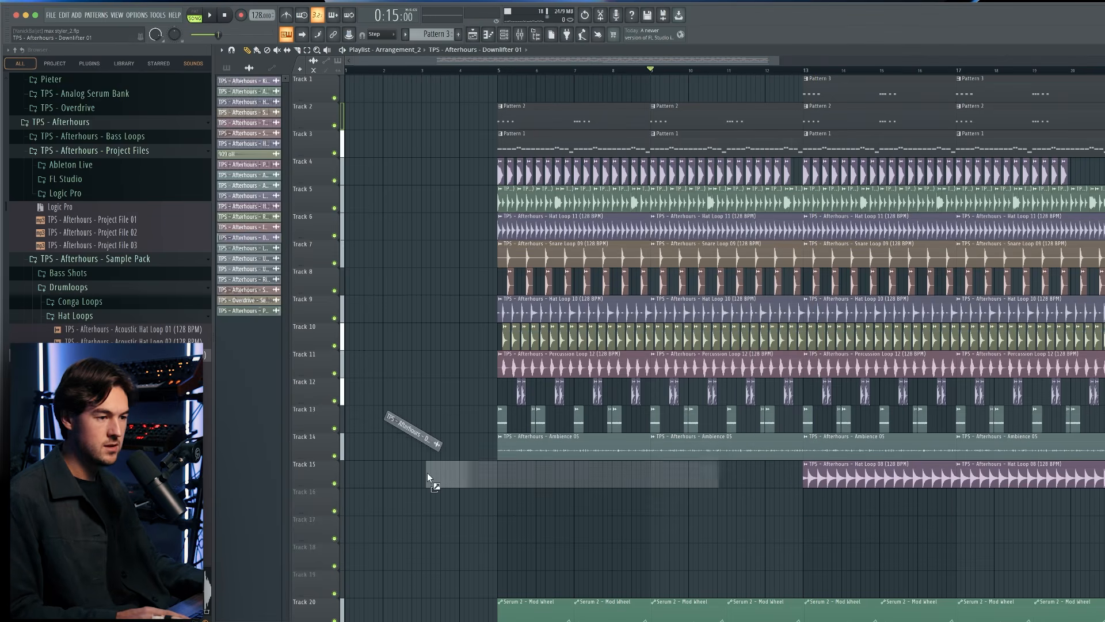
Place the Downlifter 01 sample on track 17 at bars 5 and 13, playing it back from bar 5.
drag(429, 473, 497, 528)
click(496, 70)
key(space)
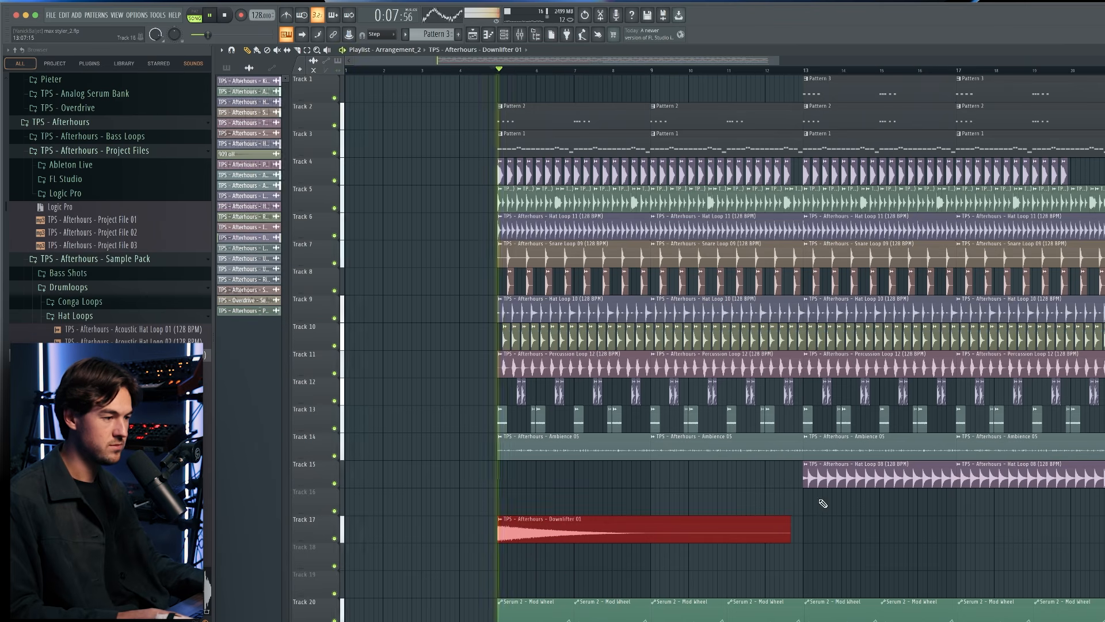
click(825, 534)
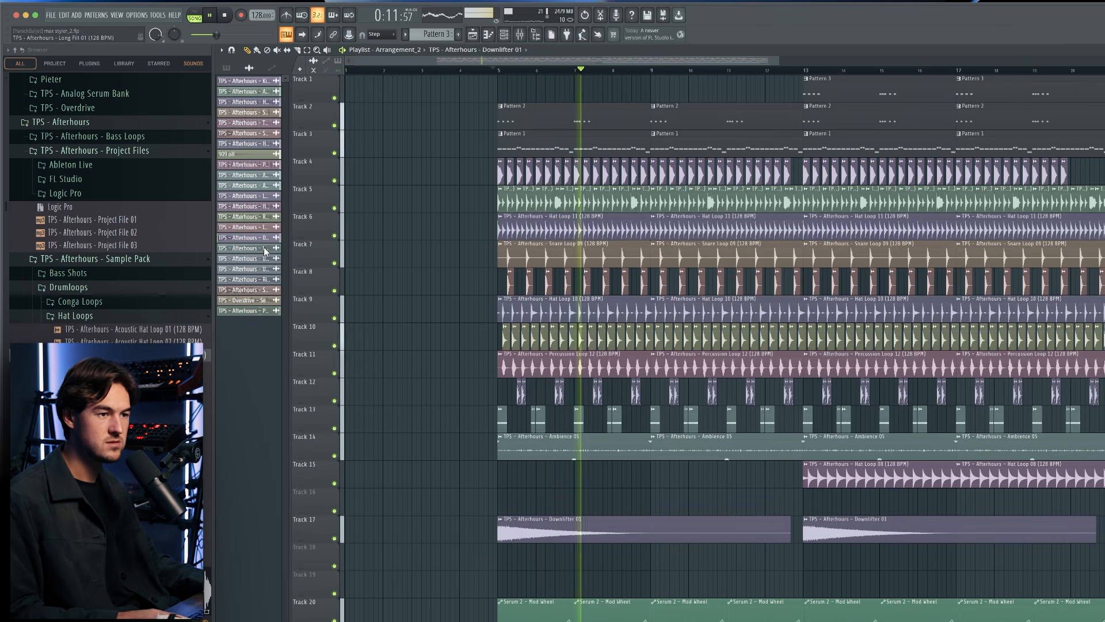
Place the Impact 03 sample on track 18 at bars 5 and 13 and play it back.
drag(265, 226, 512, 565)
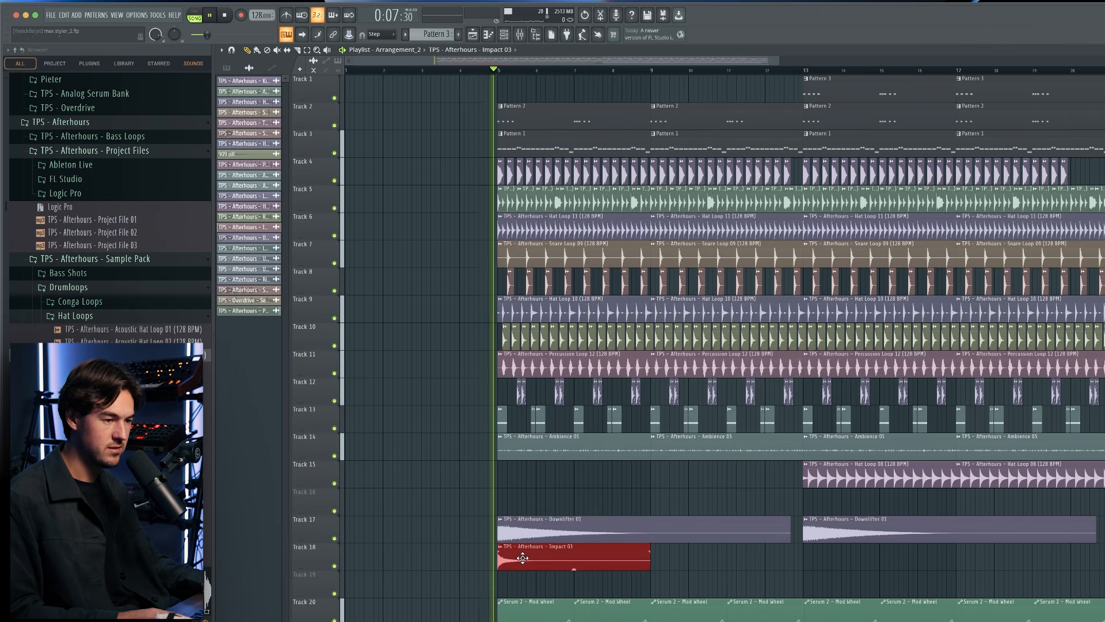
click(825, 556)
key(space)
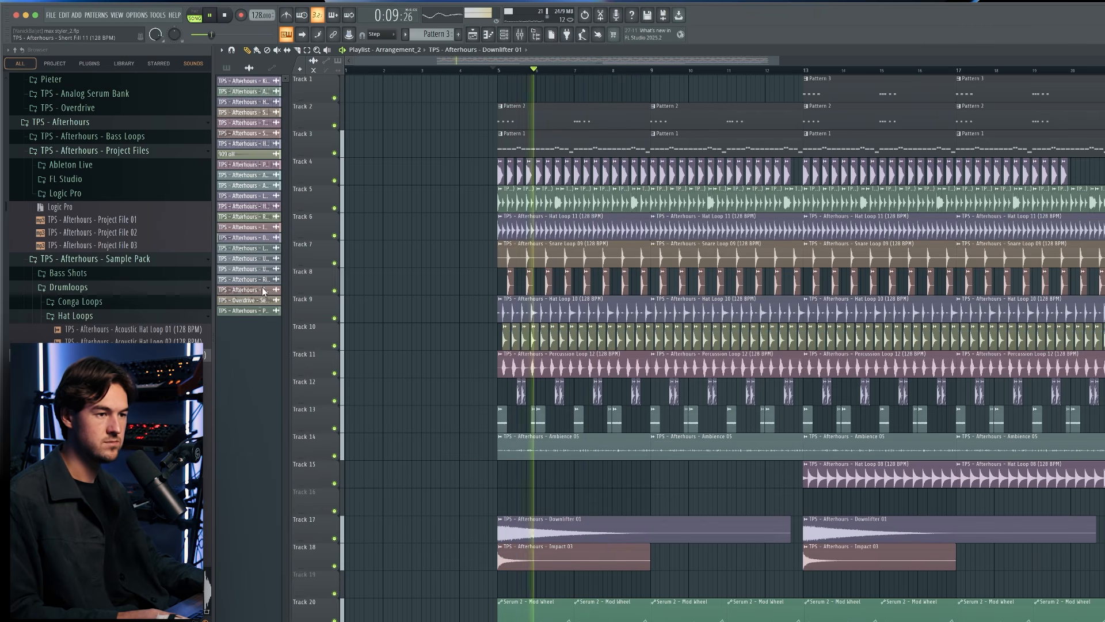
Place the Short Fill 11 sample on track 16 at bars 5 and 13 and audition it with the groove.
drag(262, 290, 605, 496)
key(space)
key(space)
scroll(461, 503, up, 5)
key(space)
scroll(543, 489, down, 12)
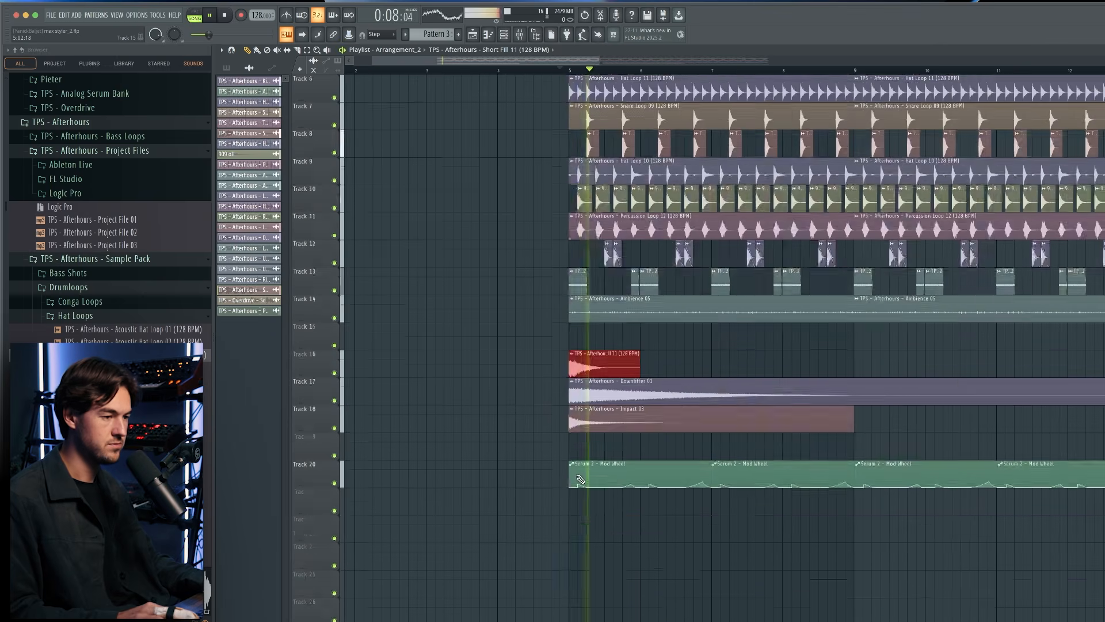
click(760, 341)
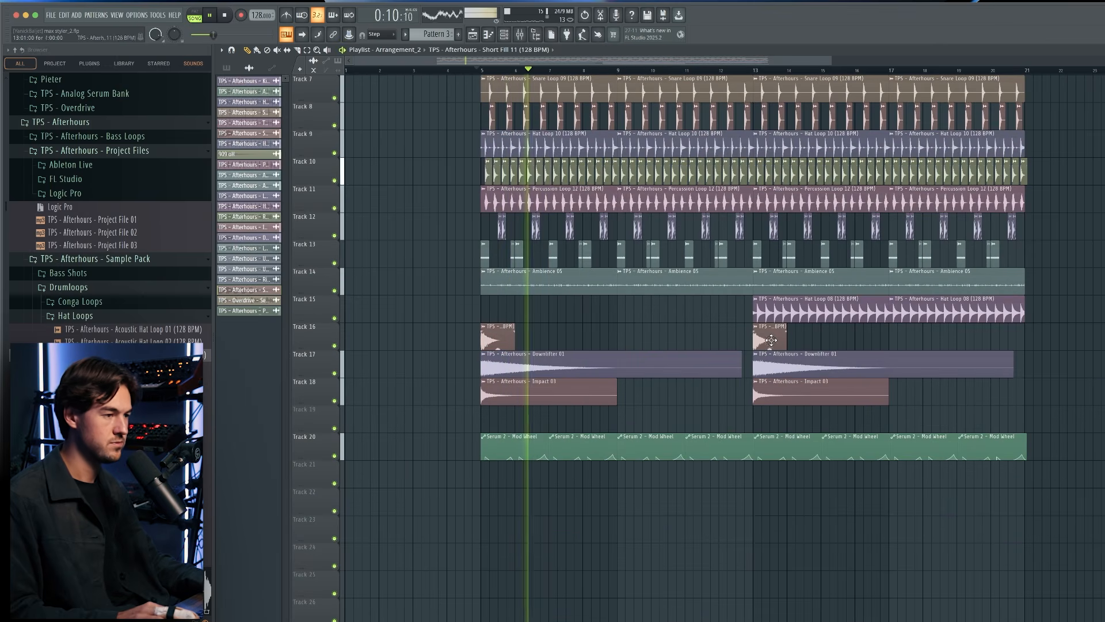
In the original Arrangement, isolate the riser, uplifter and long fill tracks of the build-up and listen to them.
scroll(669, 408, up, 3)
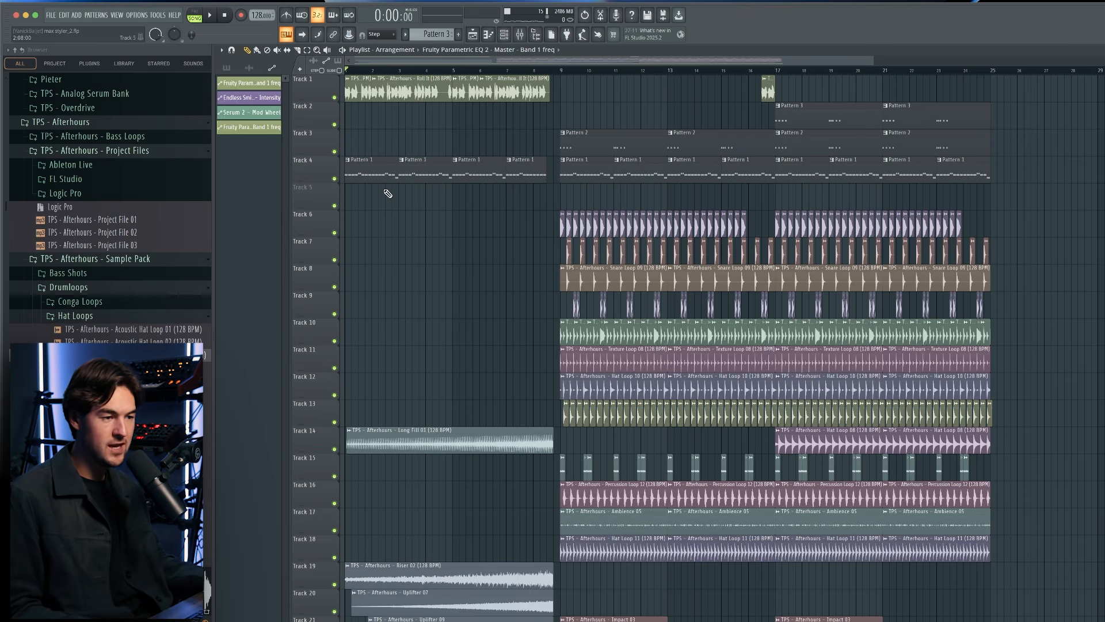
scroll(330, 267, down, 3)
scroll(314, 351, up, 2)
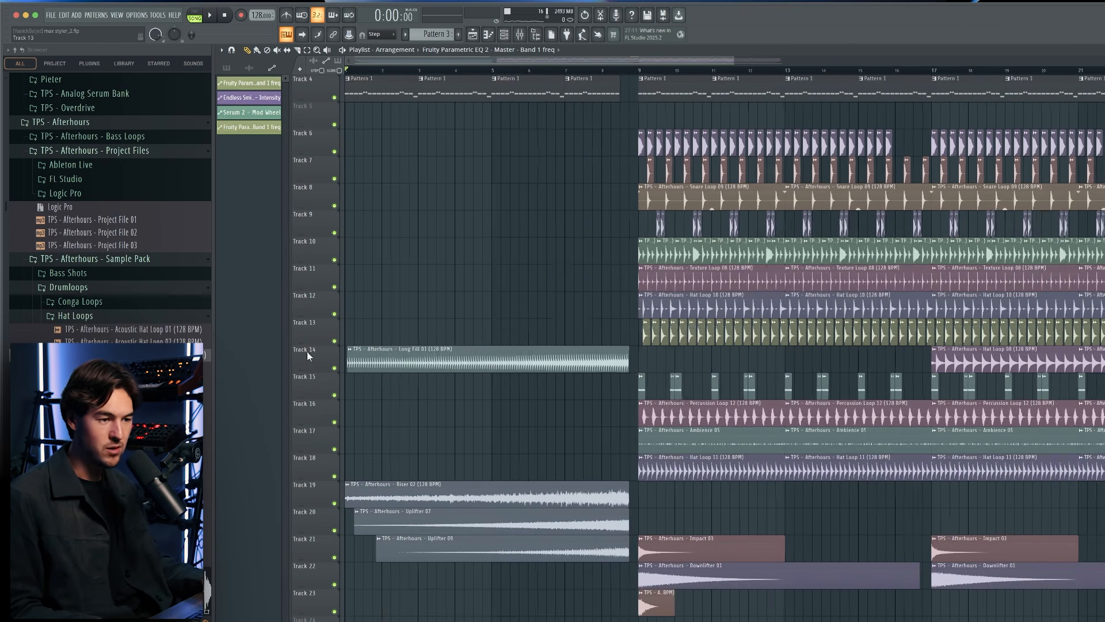
right_click(336, 504)
click(335, 369)
key(space)
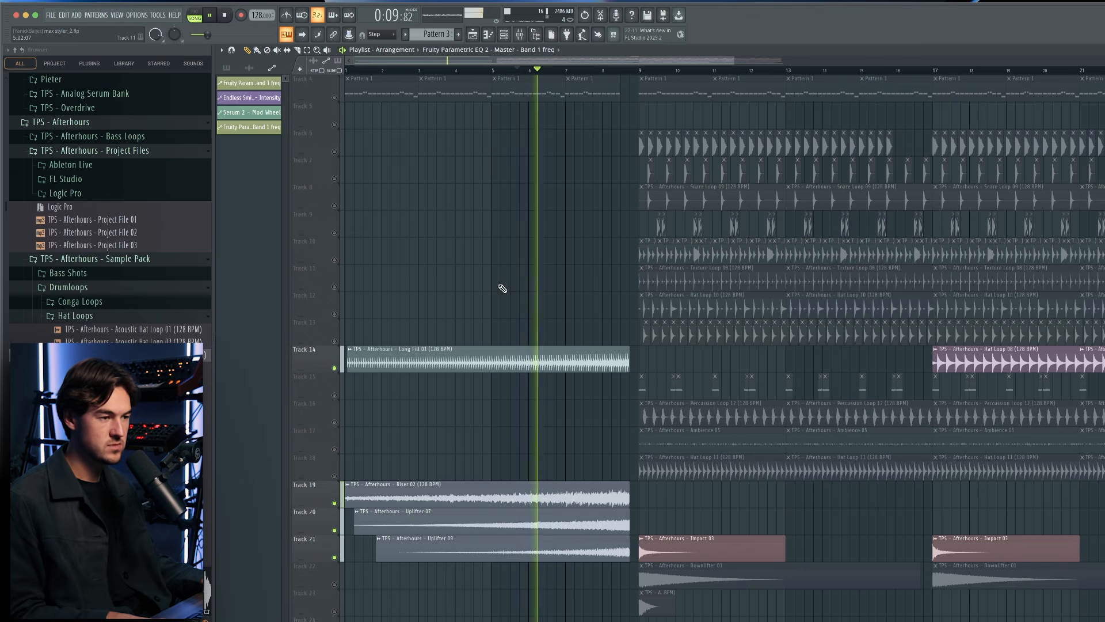
key(space)
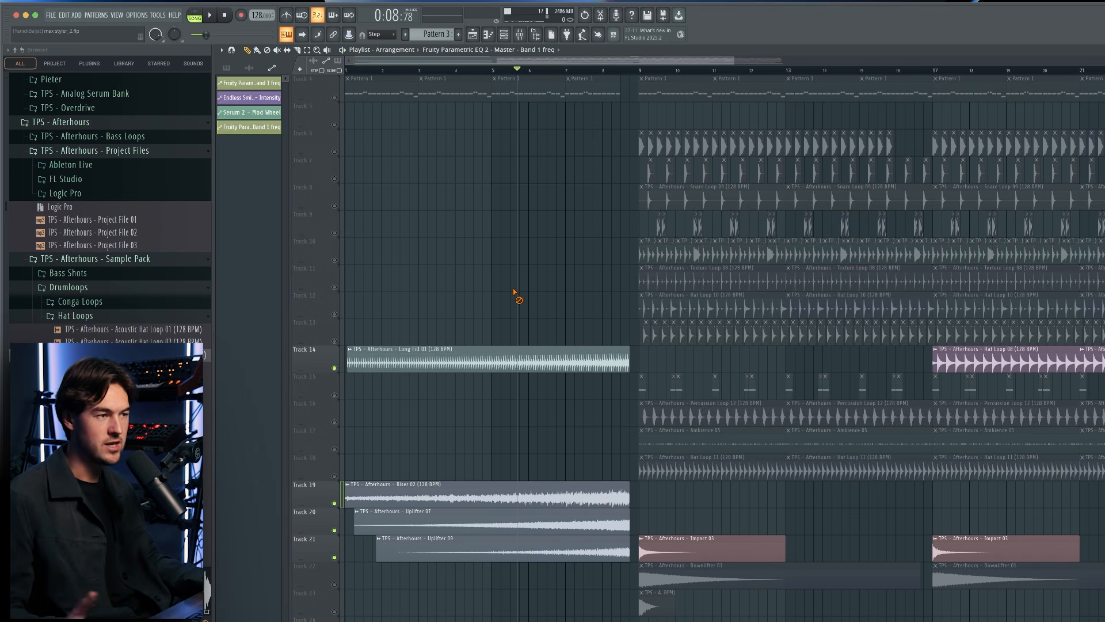
Solo the Pattern 1 bassline on track 4, followed by the audio clips on track 1.
scroll(500, 184, up, 3)
right_click(335, 180)
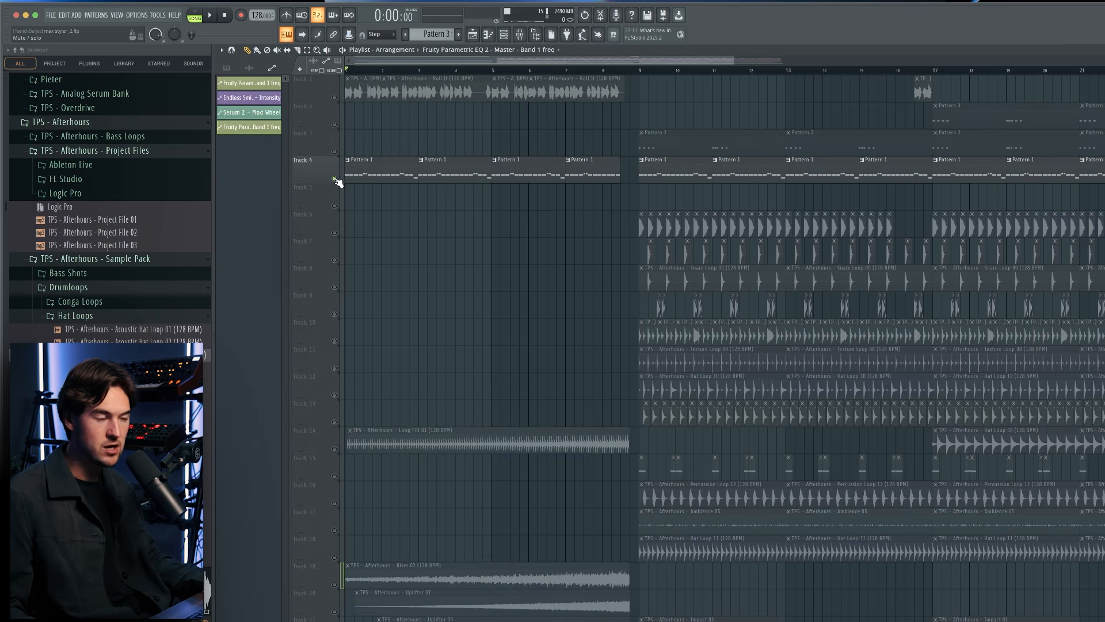
right_click(336, 97)
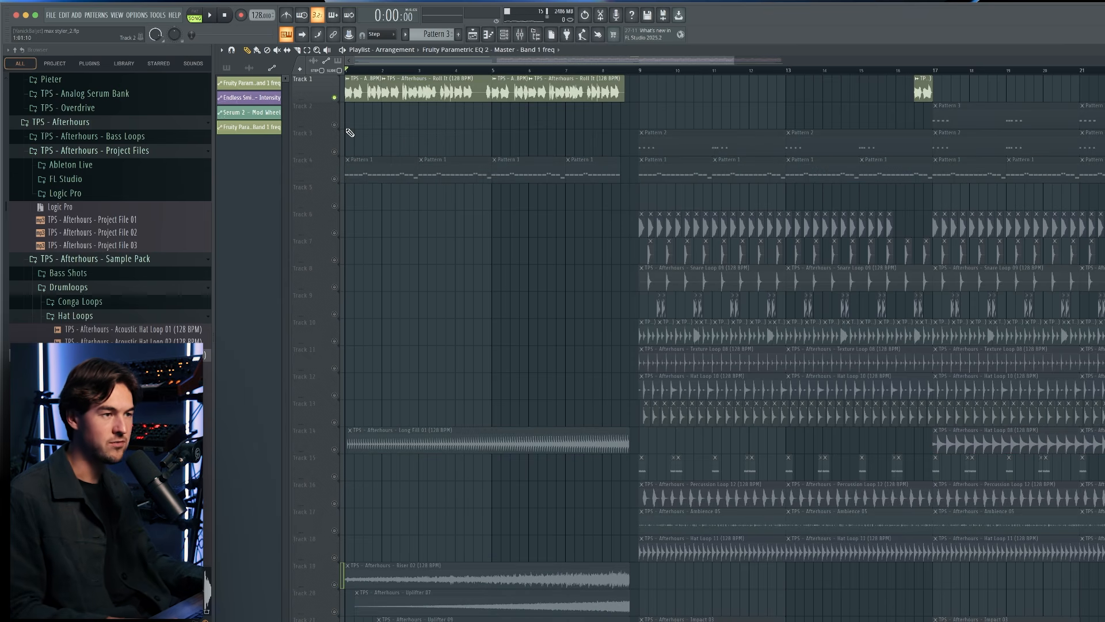